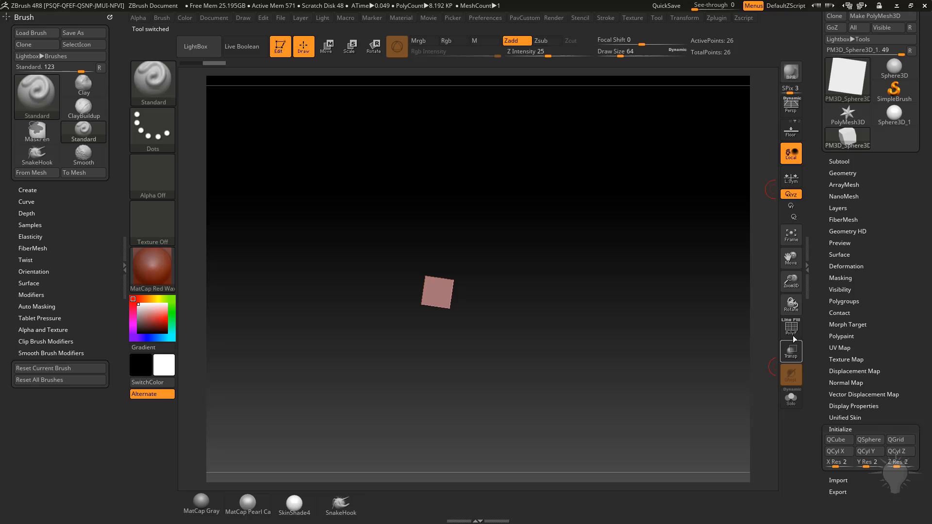
# Display the cube's polyframe and apply the MatCap Gray material
pyautogui.click(793, 333)
pyautogui.keyDown('ctrl'); pyautogui.moveTo(585, 204); pyautogui.dragTo(643, 325, button='right'); pyautogui.keyUp('ctrl')
pyautogui.moveTo(643, 325); pyautogui.dragTo(618, 339, button='right')
pyautogui.click(212, 505)
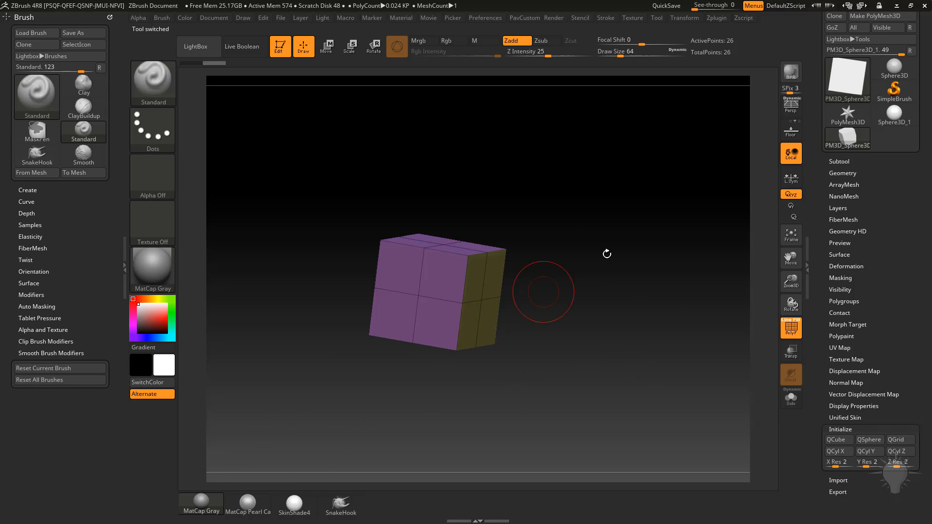
pyautogui.moveTo(607, 254); pyautogui.dragTo(402, 292, button='right')
pyautogui.click(155, 275)
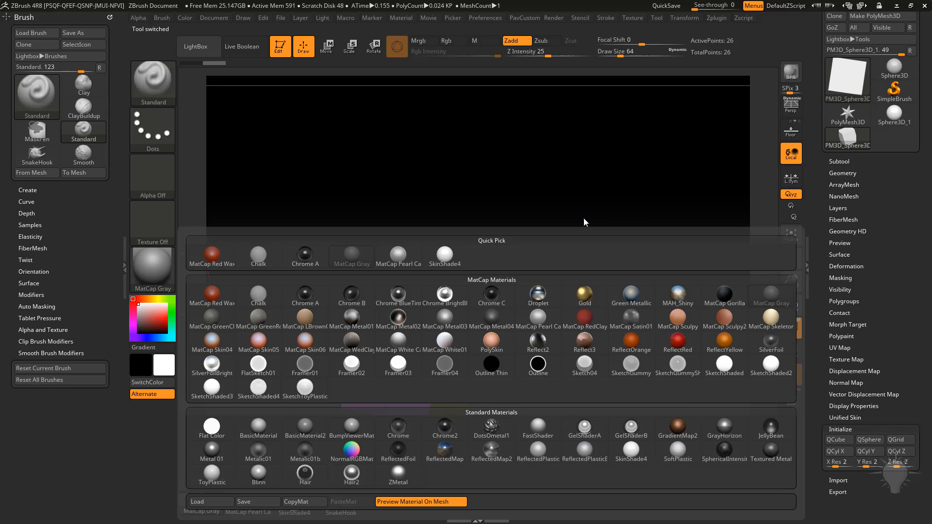
pyautogui.moveTo(603, 277); pyautogui.dragTo(571, 268, button='right')
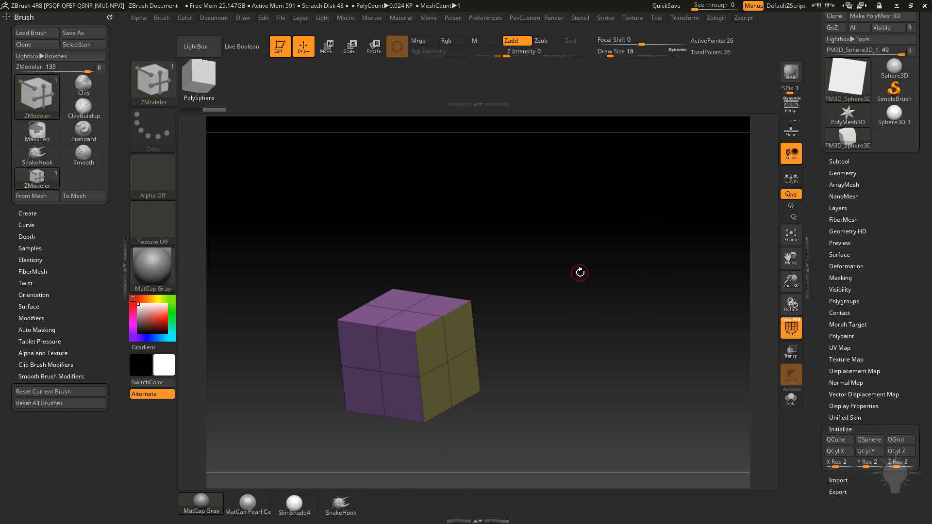
# Select the ZModeler brush and check the X symmetry setting
pyautogui.press('b')
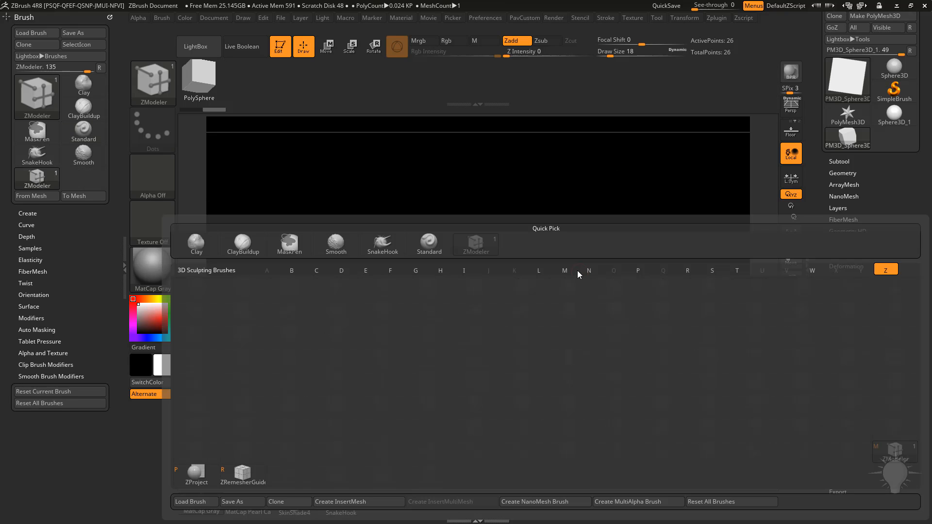
pyautogui.press('Escape')
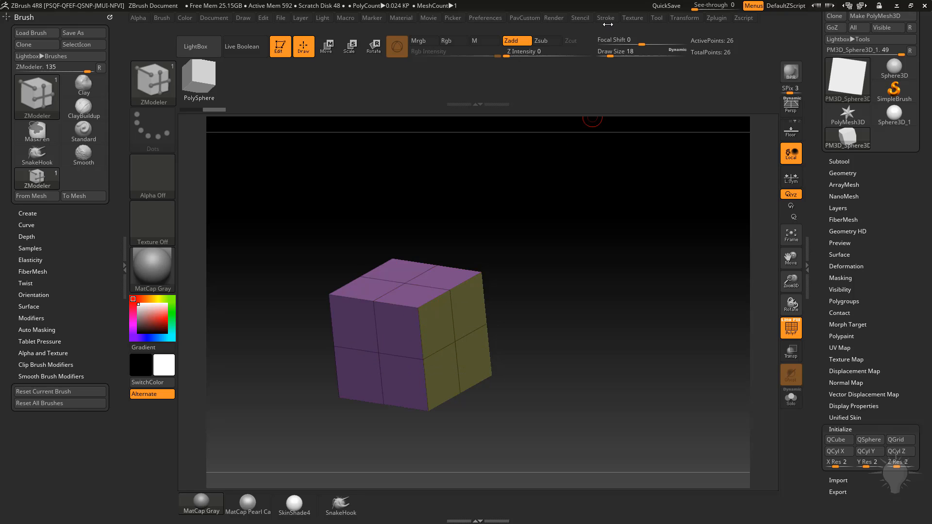
pyautogui.click(691, 18)
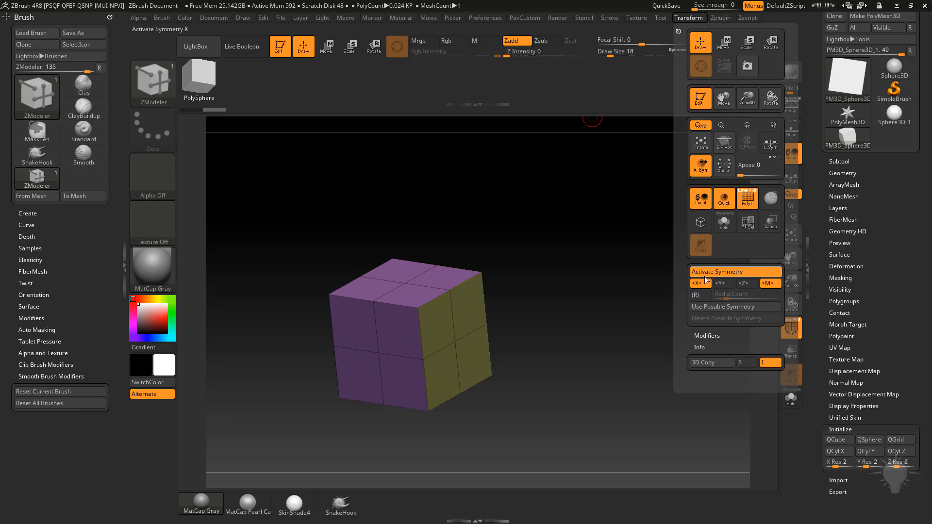
# Set the polygon action to QMesh with the Polygroup All target and pull the cube's front face out into a long box
pyautogui.rightClick(388, 339)
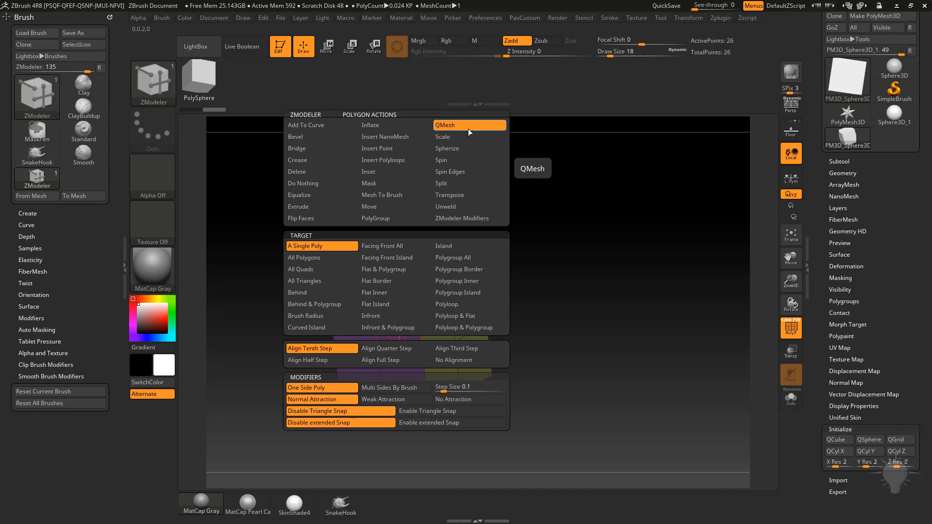
pyautogui.rightClick(383, 339)
pyautogui.click(451, 269)
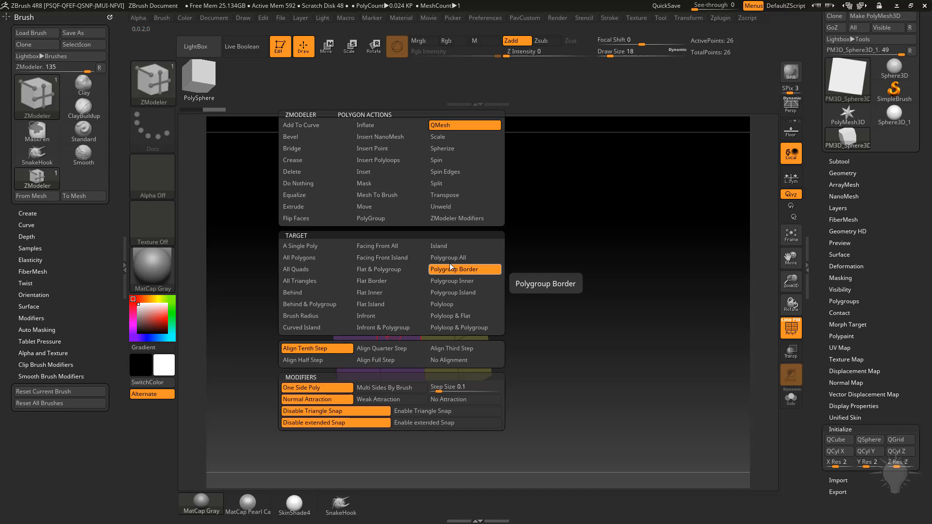
pyautogui.click(451, 257)
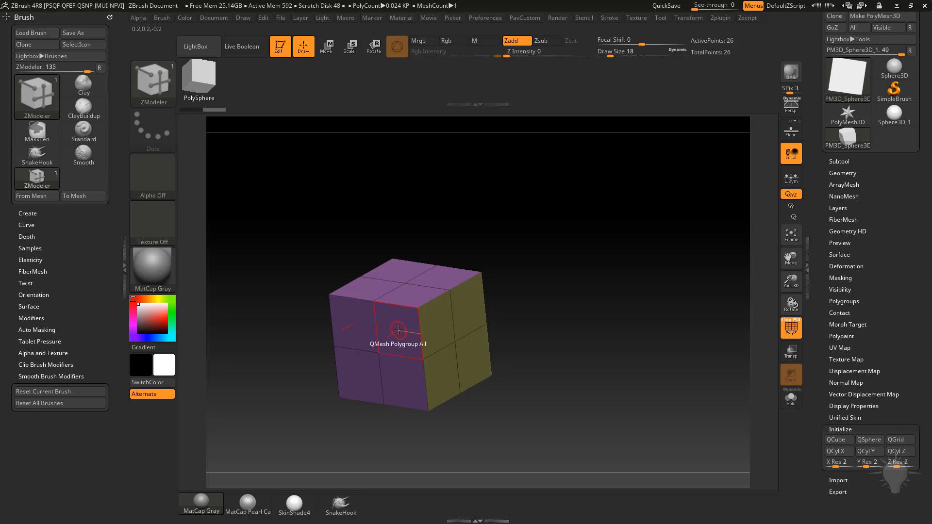
pyautogui.moveTo(398, 330); pyautogui.dragTo(345, 369)
pyautogui.keyDown('alt'); pyautogui.moveTo(610, 292); pyautogui.dragTo(597, 273); pyautogui.keyUp('alt')
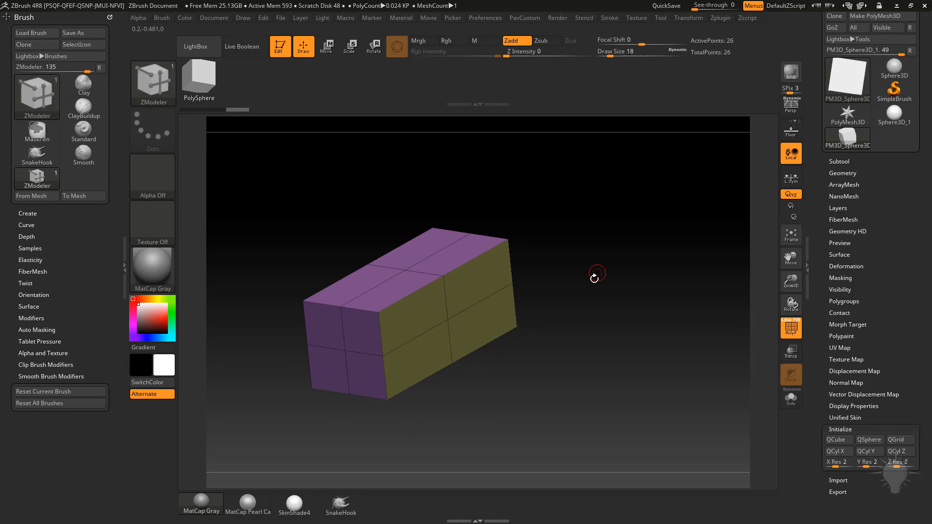
# Set the edge Insert action to Single EdgeLoop and delete the loop crossing the middle of the box's length
pyautogui.press('space')
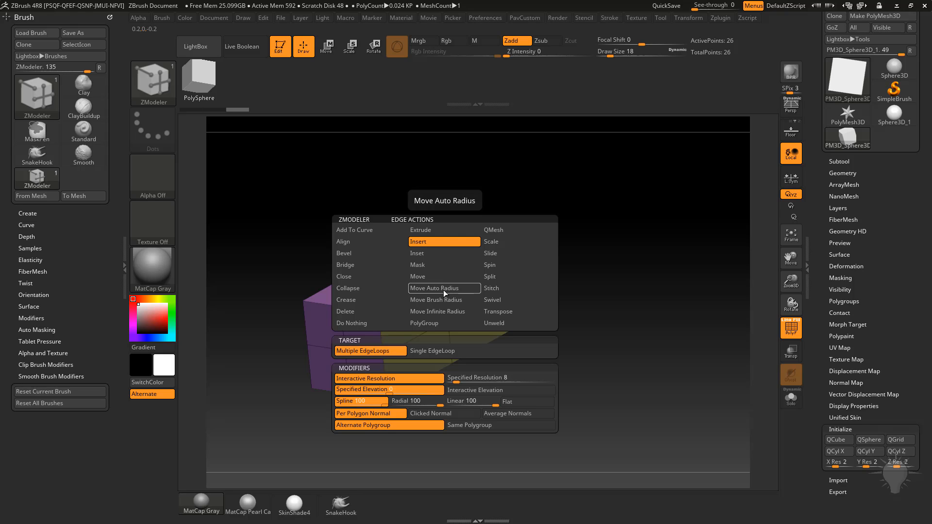
pyautogui.click(427, 352)
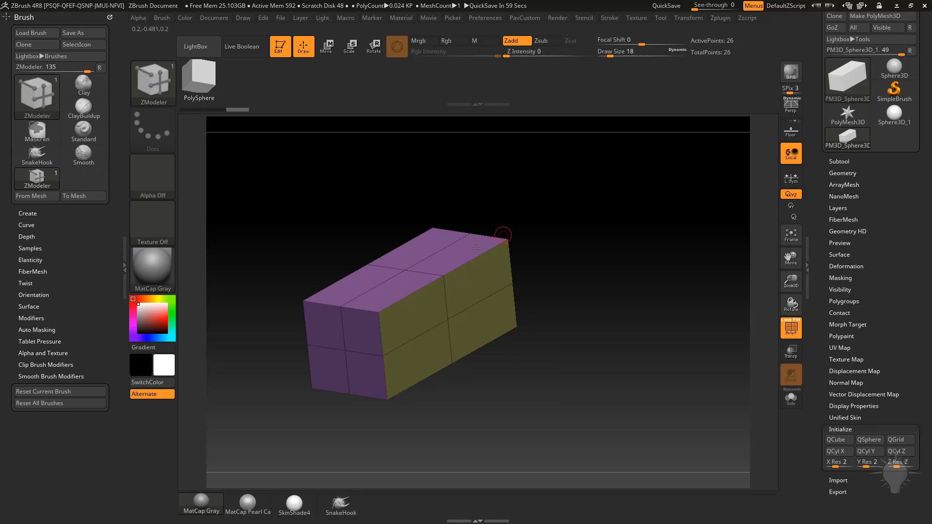
pyautogui.keyDown('alt'); pyautogui.click(445, 297); pyautogui.keyUp('alt')
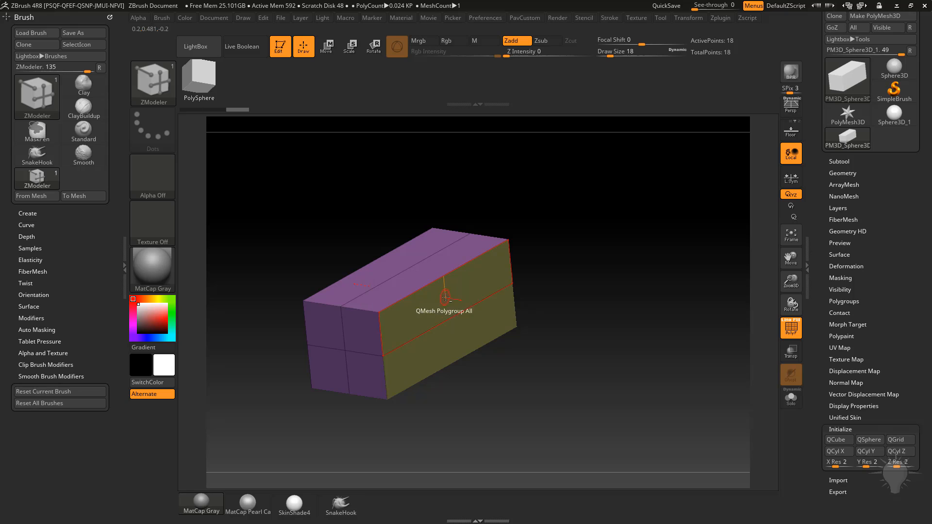
pyautogui.keyDown('alt'); pyautogui.moveTo(589, 298); pyautogui.dragTo(583, 299); pyautogui.keyUp('alt')
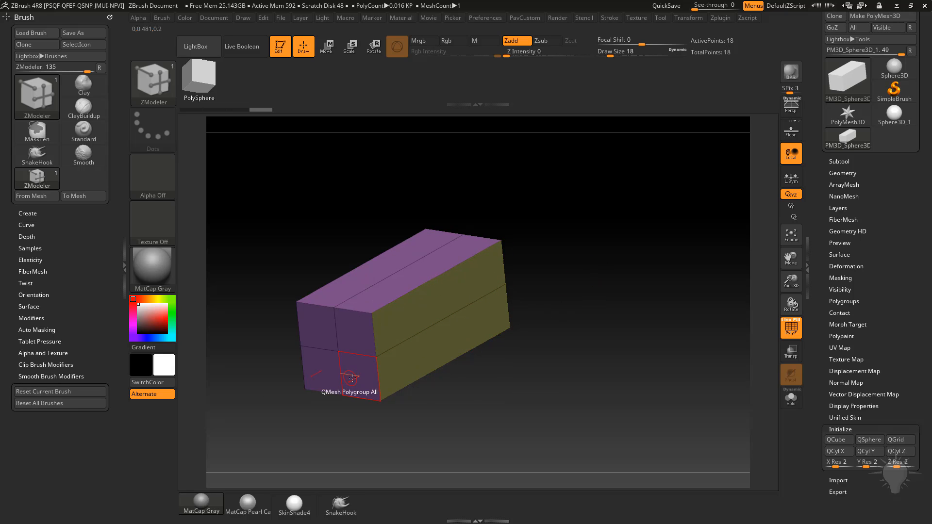
# Bevel the box's vertical centre edge loop with EdgeLoop Complete into a narrow lengthwise strip
pyautogui.press('space')
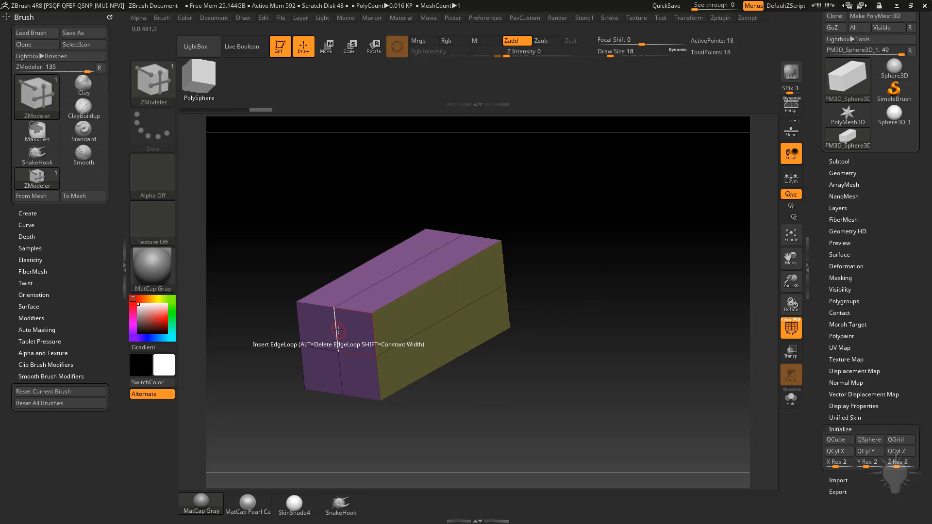
pyautogui.press('space')
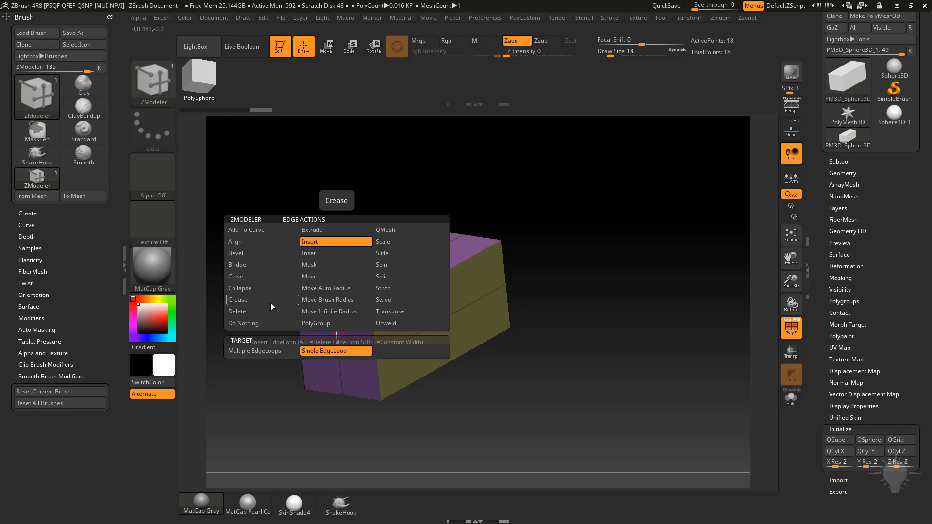
pyautogui.click(270, 253)
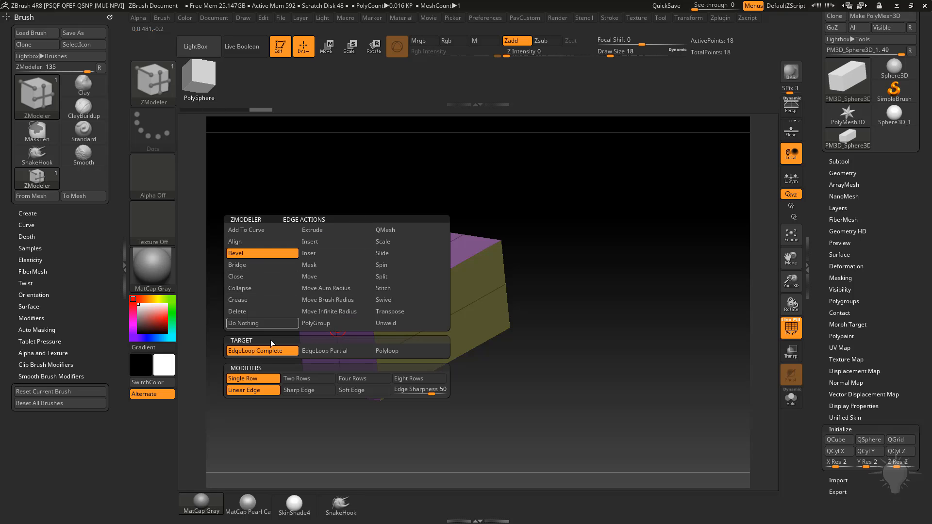
pyautogui.click(336, 344)
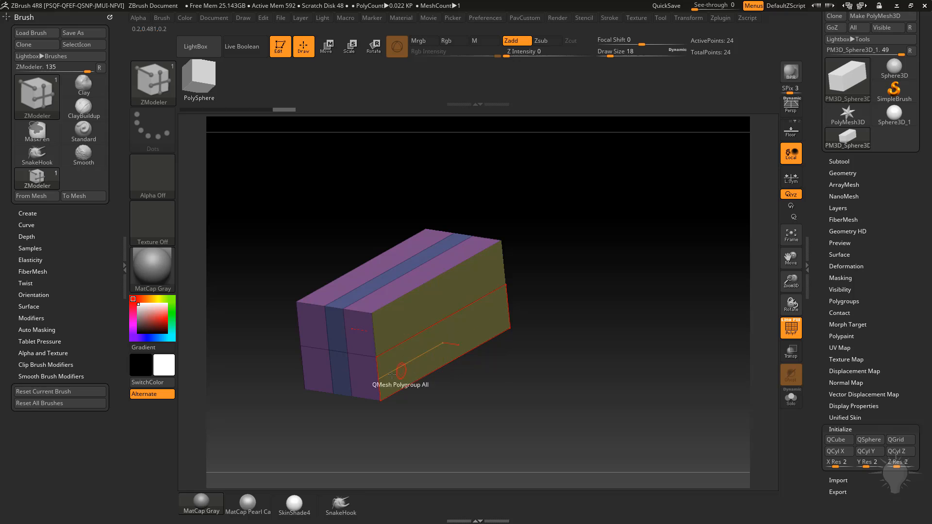
# Set the QMesh target to A Single Poly and push away the box's lower side blocks, leaving a T-shaped profile
pyautogui.press('space')
pyautogui.click(307, 260)
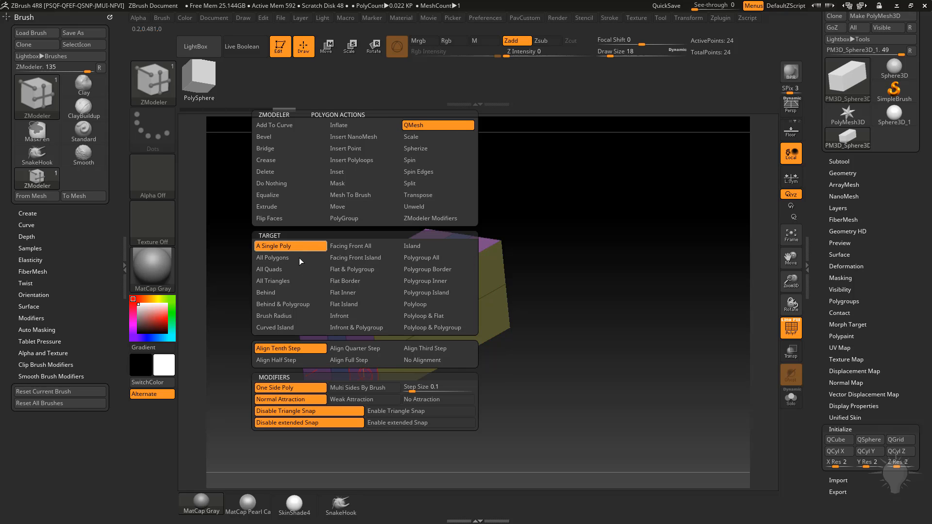
pyautogui.click(354, 380)
pyautogui.moveTo(626, 290); pyautogui.dragTo(580, 304)
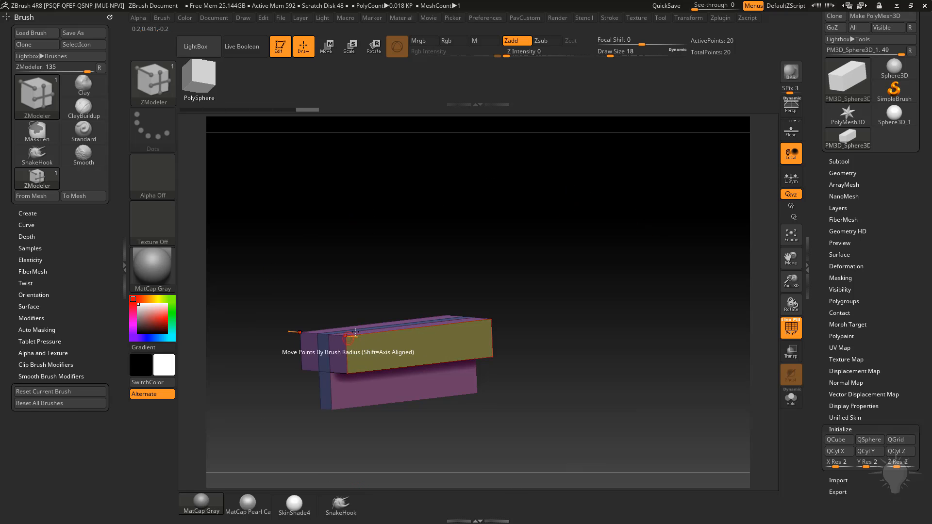
pyautogui.moveTo(523, 268); pyautogui.dragTo(610, 328)
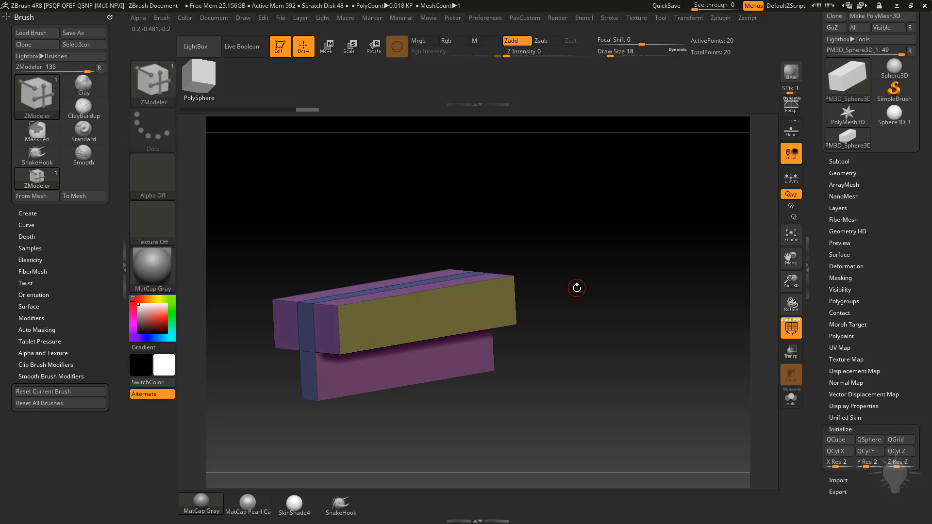
pyautogui.moveTo(576, 287); pyautogui.dragTo(594, 313)
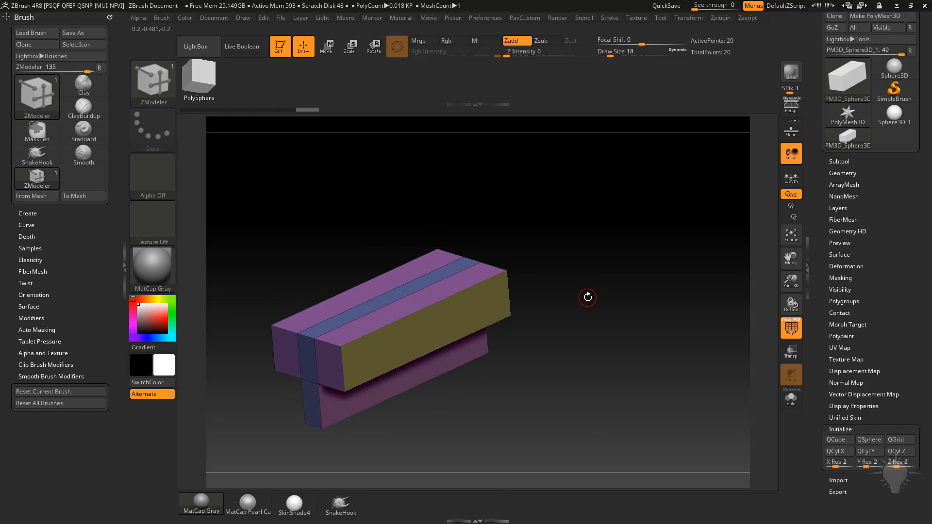
# Insert two edge loops across the T-shaped block, dividing its length into three equal sections
pyautogui.press('space')
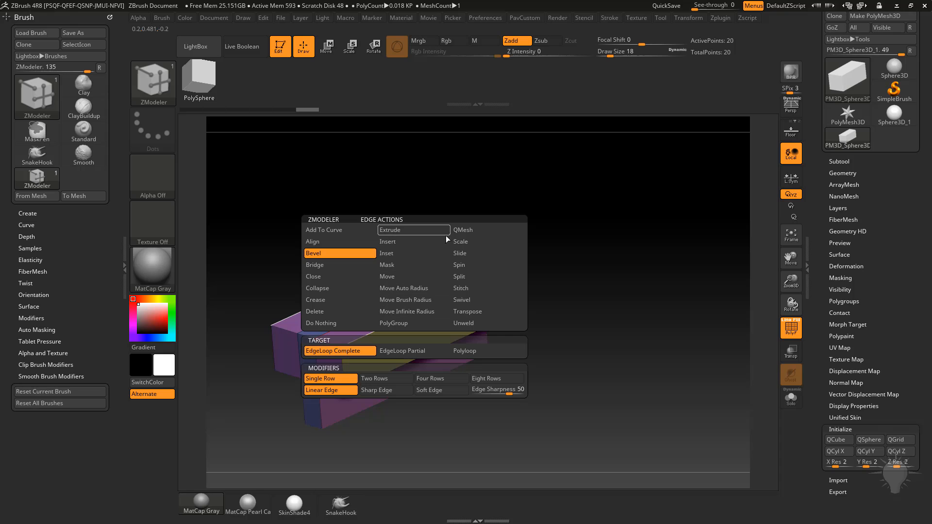
pyautogui.click(414, 241)
pyautogui.click(403, 350)
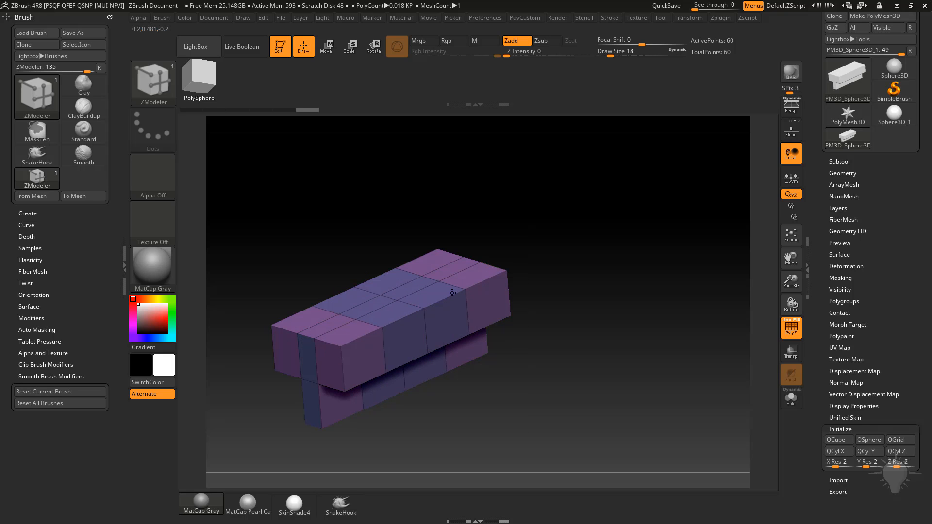
pyautogui.moveTo(446, 298); pyautogui.dragTo(448, 297)
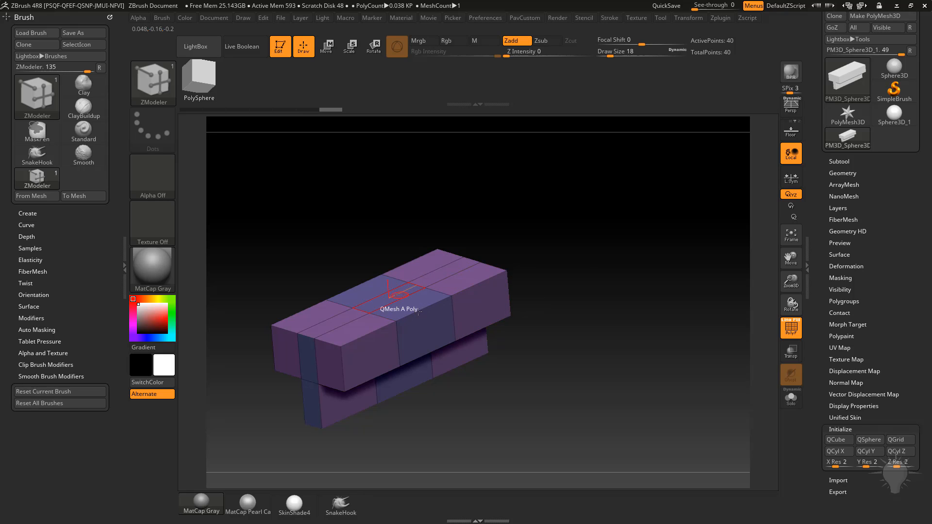
# Switch to the Standard brush, isolate the upper end section and assign it its own polygroup
pyautogui.moveTo(593, 287)
pyautogui.mouseDown()
pyautogui.moveTo(622, 337)
pyautogui.moveTo(603, 285)
pyautogui.moveTo(588, 358)
pyautogui.moveTo(543, 342)
pyautogui.moveTo(541, 308)
pyautogui.moveTo(578, 327)
pyautogui.moveTo(578, 305)
pyautogui.mouseUp()
pyautogui.press('b')
pyautogui.press('s')
pyautogui.press('t')
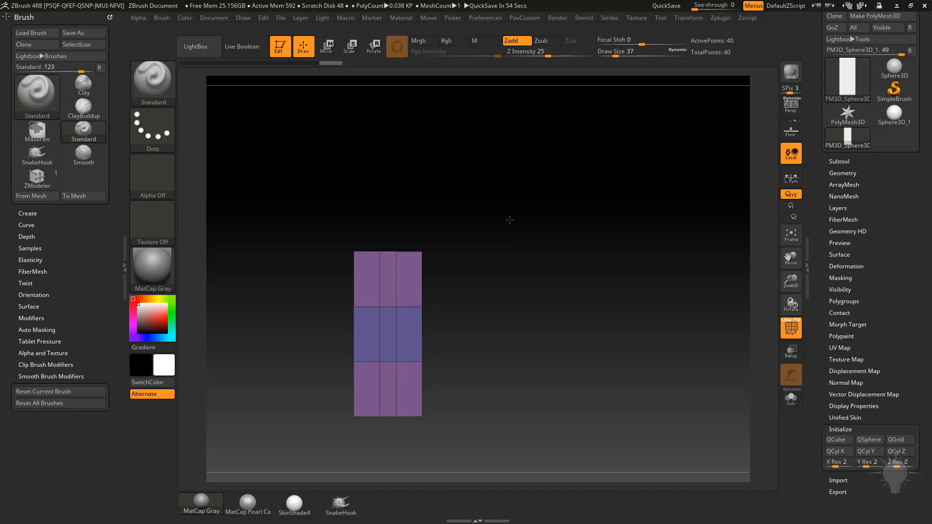
pyautogui.moveTo(510, 220)
pyautogui.mouseDown()
pyautogui.moveTo(579, 221)
pyautogui.moveTo(562, 222)
pyautogui.mouseUp()
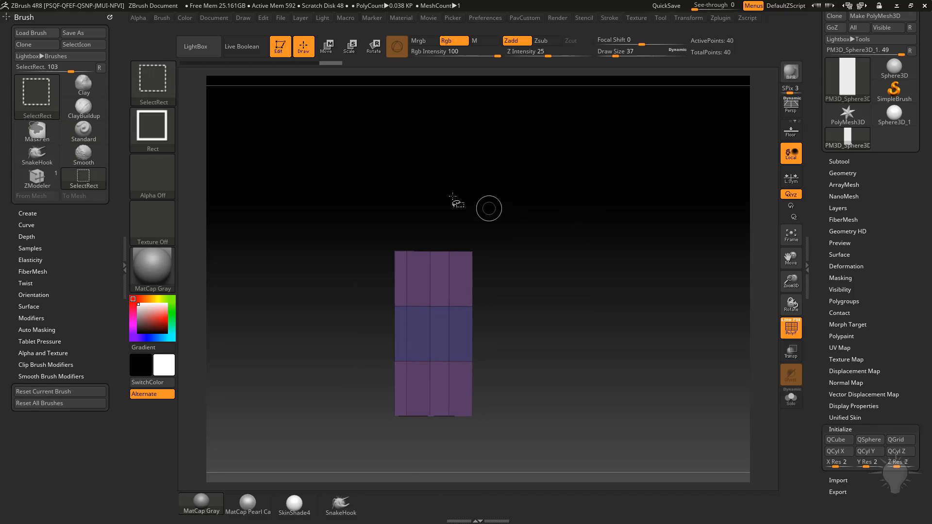
pyautogui.keyDown('ctrl'); pyautogui.keyDown('shift'); pyautogui.moveTo(312, 165); pyautogui.dragTo(556, 312); pyautogui.keyUp('shift'); pyautogui.keyUp('ctrl')
pyautogui.keyDown('ctrl'); pyautogui.keyDown('shift'); pyautogui.click(580, 328); pyautogui.keyUp('shift'); pyautogui.keyUp('ctrl')
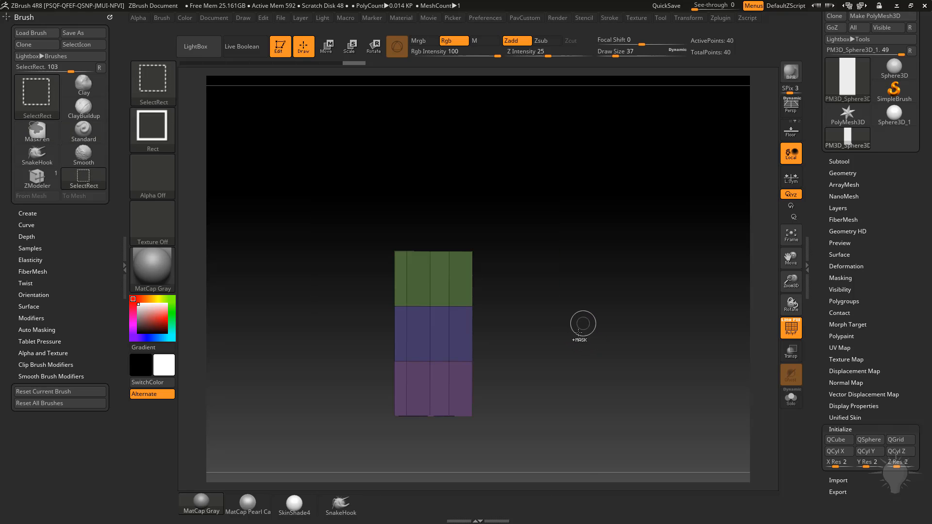
# Isolate the lower end section and the middle section in turn and give each a separate polygroup
pyautogui.keyDown('ctrl'); pyautogui.keyDown('shift'); pyautogui.moveTo(532, 463); pyautogui.dragTo(344, 349); pyautogui.keyUp('shift'); pyautogui.keyUp('ctrl')
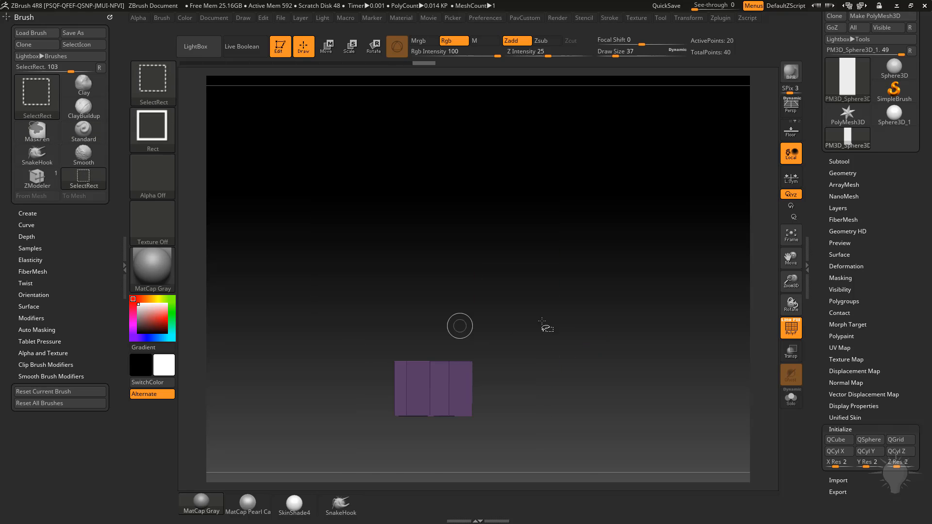
pyautogui.keyDown('ctrl'); pyautogui.keyDown('shift'); pyautogui.click(563, 326); pyautogui.keyUp('shift'); pyautogui.keyUp('ctrl')
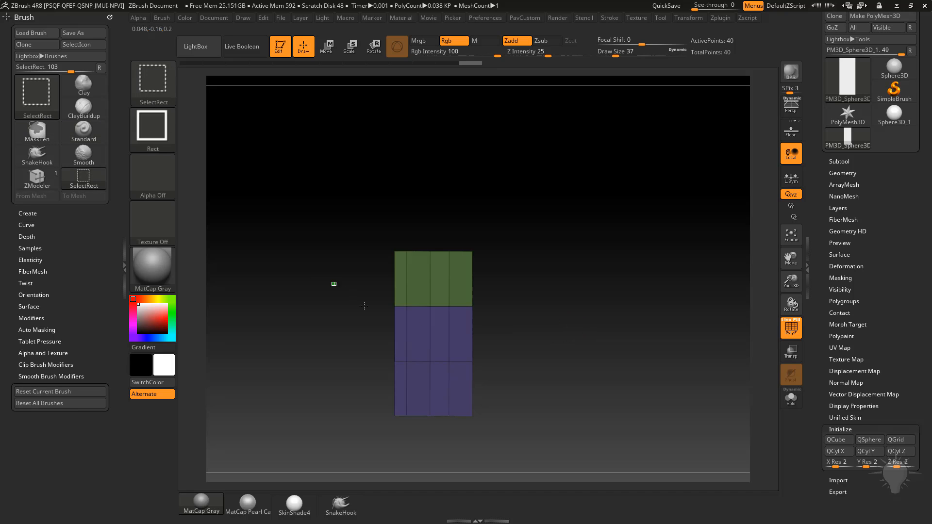
pyautogui.keyDown('ctrl'); pyautogui.keyDown('shift'); pyautogui.moveTo(364, 306); pyautogui.dragTo(529, 376); pyautogui.keyUp('shift'); pyautogui.keyUp('ctrl')
pyautogui.hotkey('ctrl', 'w')
pyautogui.keyDown('ctrl'); pyautogui.keyDown('shift'); pyautogui.click(582, 303); pyautogui.keyUp('shift'); pyautogui.keyUp('ctrl')
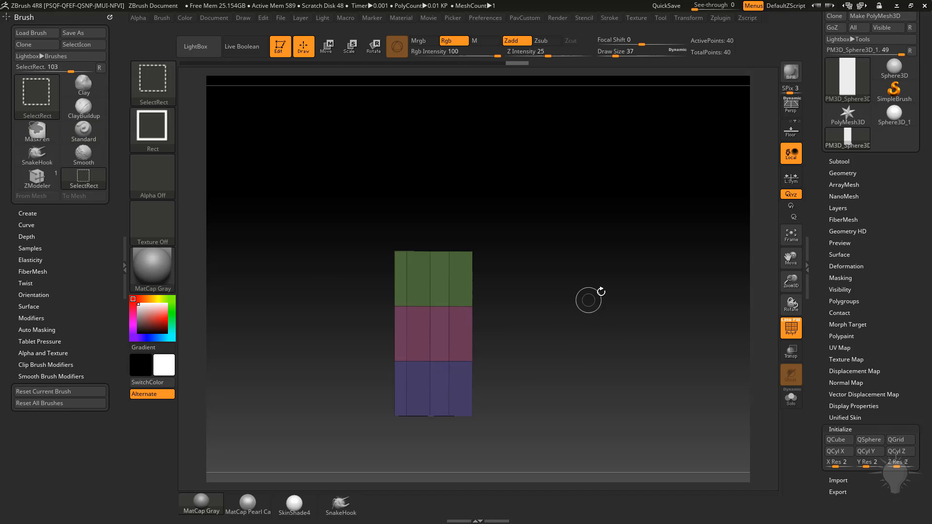
# Mask the block except the crossbar's stem-side outer corners, move those corners about 0.06 away from the stem, and clear the mask
pyautogui.moveTo(609, 275)
pyautogui.mouseDown()
pyautogui.moveTo(587, 290)
pyautogui.moveTo(553, 260)
pyautogui.moveTo(554, 280)
pyautogui.moveTo(578, 258)
pyautogui.moveTo(546, 287)
pyautogui.moveTo(578, 283)
pyautogui.moveTo(636, 320)
pyautogui.moveTo(589, 282)
pyautogui.mouseUp()
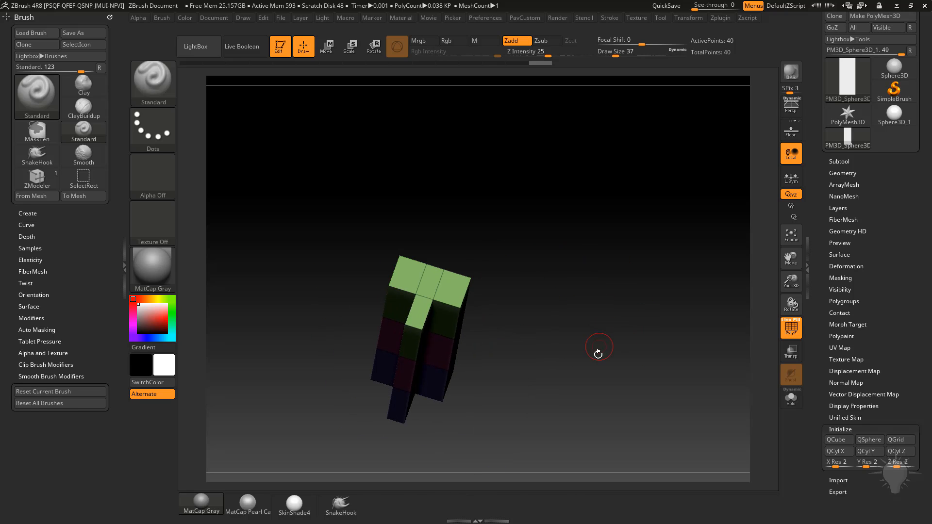
pyautogui.moveTo(598, 354); pyautogui.dragTo(398, 234)
pyautogui.moveTo(525, 366); pyautogui.dragTo(572, 325)
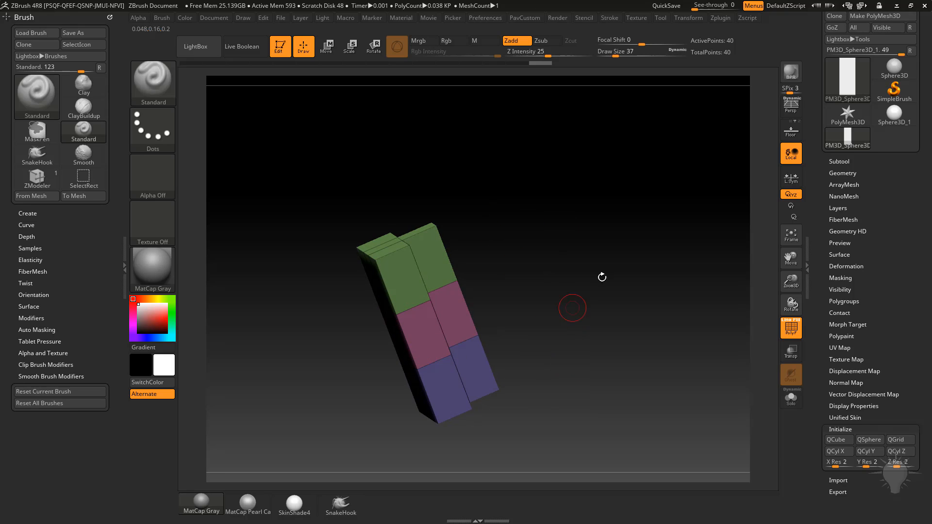
pyautogui.moveTo(602, 277)
pyautogui.mouseDown()
pyautogui.moveTo(586, 264)
pyautogui.moveTo(592, 324)
pyautogui.moveTo(528, 303)
pyautogui.moveTo(534, 317)
pyautogui.mouseUp()
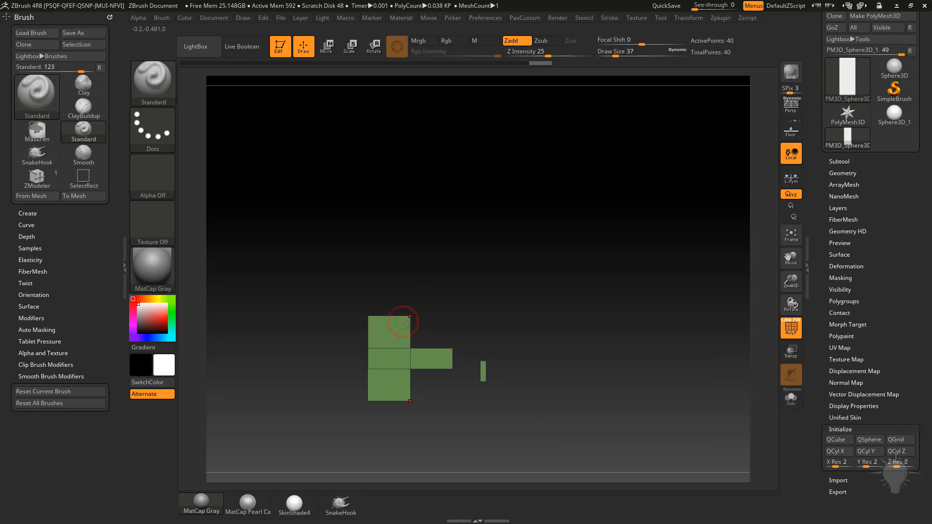
pyautogui.press('ctrl')
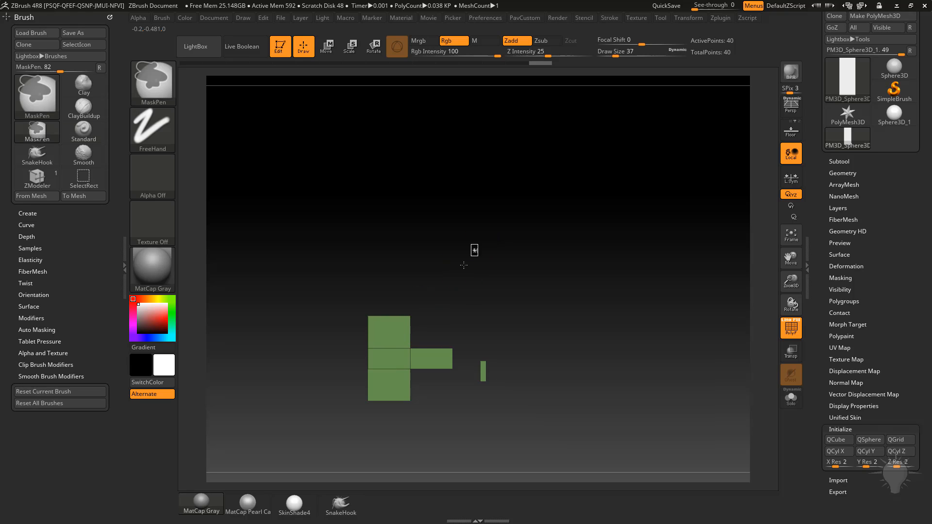
pyautogui.moveTo(476, 246)
pyautogui.keyDown('ctrl'); pyautogui.mouseDown()
pyautogui.moveTo(431, 313)
pyautogui.moveTo(398, 329)
pyautogui.moveTo(466, 328)
pyautogui.moveTo(464, 299)
pyautogui.mouseUp(); pyautogui.keyUp('ctrl')
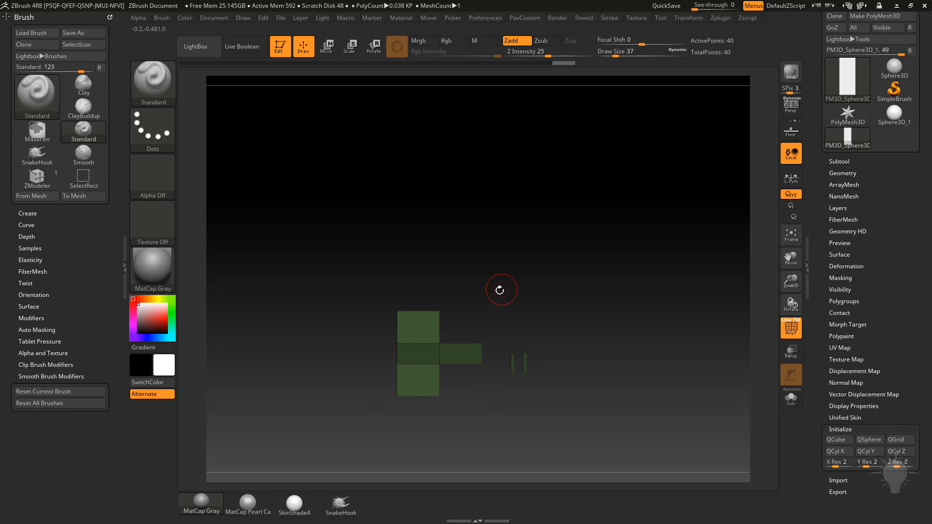
pyautogui.press('w')
pyautogui.moveTo(381, 353); pyautogui.dragTo(366, 354)
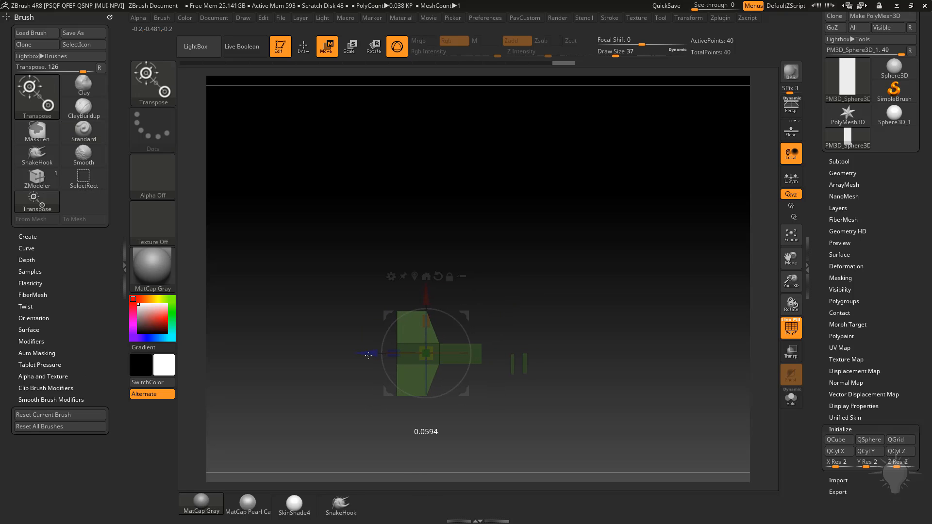
pyautogui.press('q')
pyautogui.moveTo(522, 287)
pyautogui.keyDown('ctrl'); pyautogui.mouseDown()
pyautogui.moveTo(558, 291)
pyautogui.moveTo(541, 302)
pyautogui.moveTo(522, 288)
pyautogui.mouseUp(); pyautogui.keyUp('ctrl')
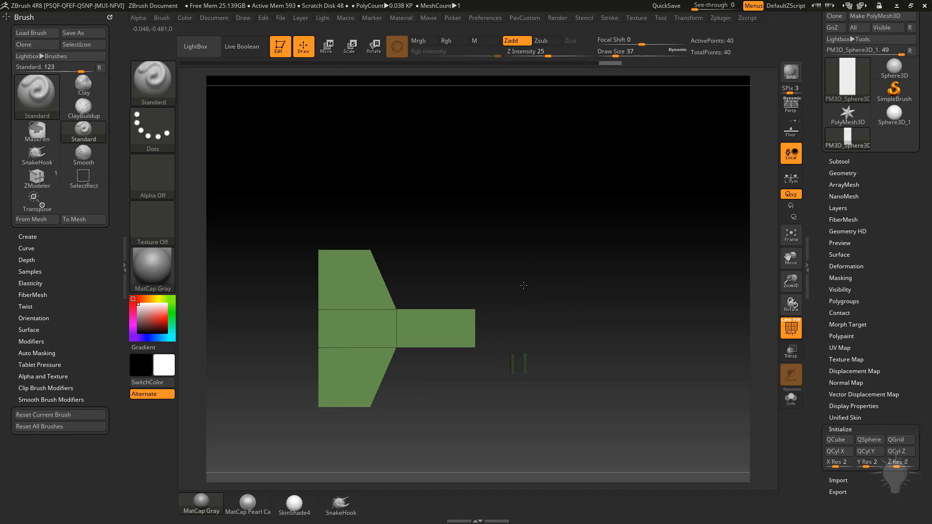
# Set ZModeler's point action to Move with the Infinite Depth target and pull the stem's end corners inward to taper its tip
pyautogui.press('b')
pyautogui.press('z')
pyautogui.press('m')
pyautogui.press('space')
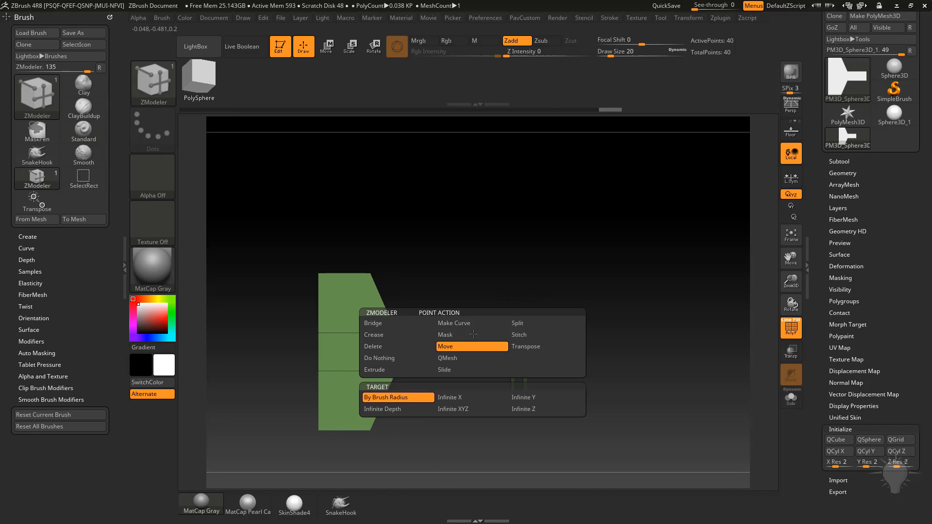
pyautogui.press('space')
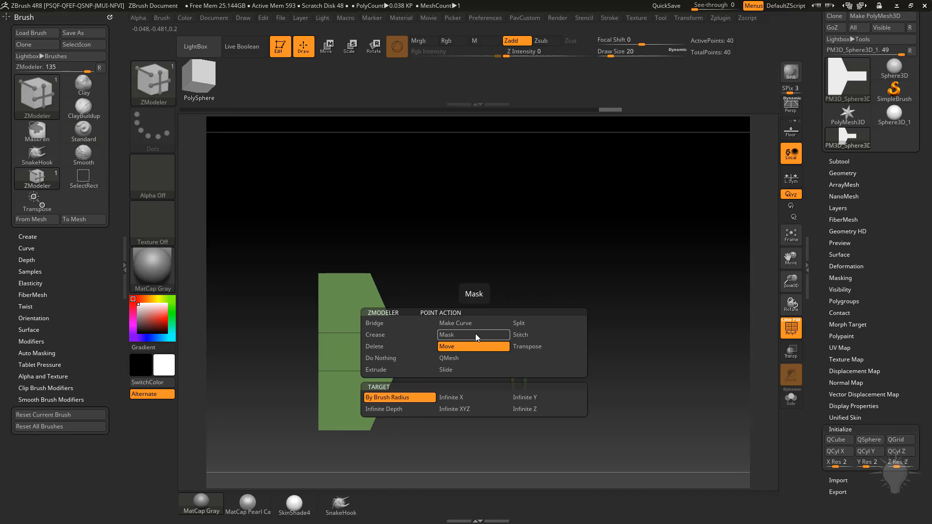
pyautogui.click(411, 411)
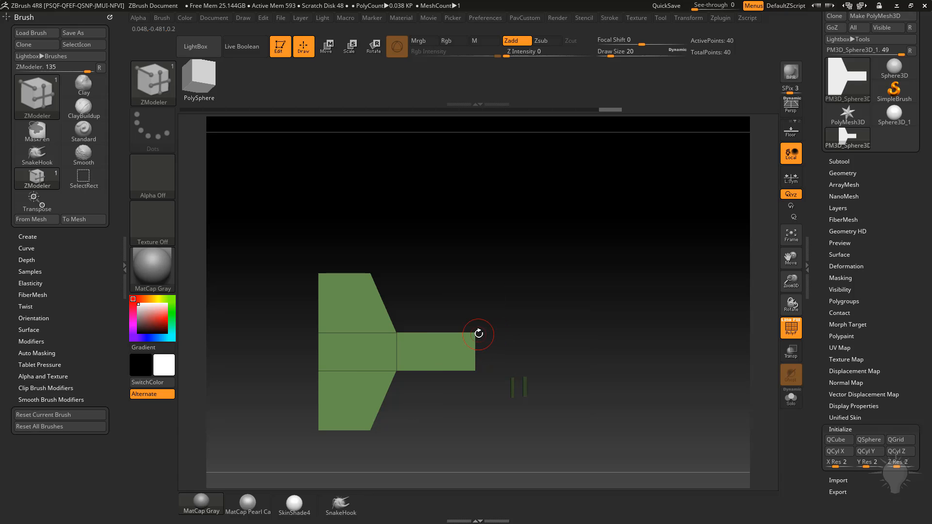
pyautogui.moveTo(474, 332)
pyautogui.mouseDown()
pyautogui.moveTo(467, 322)
pyautogui.moveTo(466, 341)
pyautogui.mouseUp()
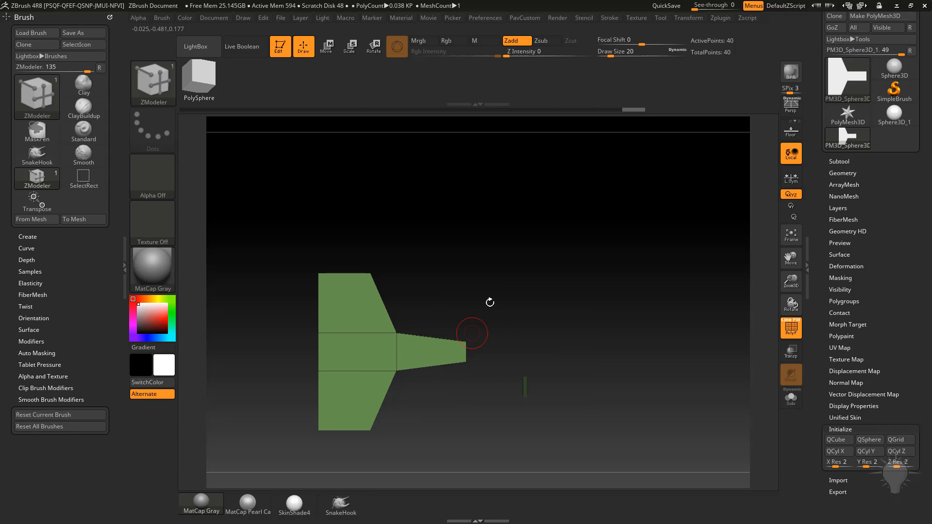
# Create a new InsertMesh brush from the tapered T-shaped block
pyautogui.moveTo(489, 302); pyautogui.dragTo(543, 282)
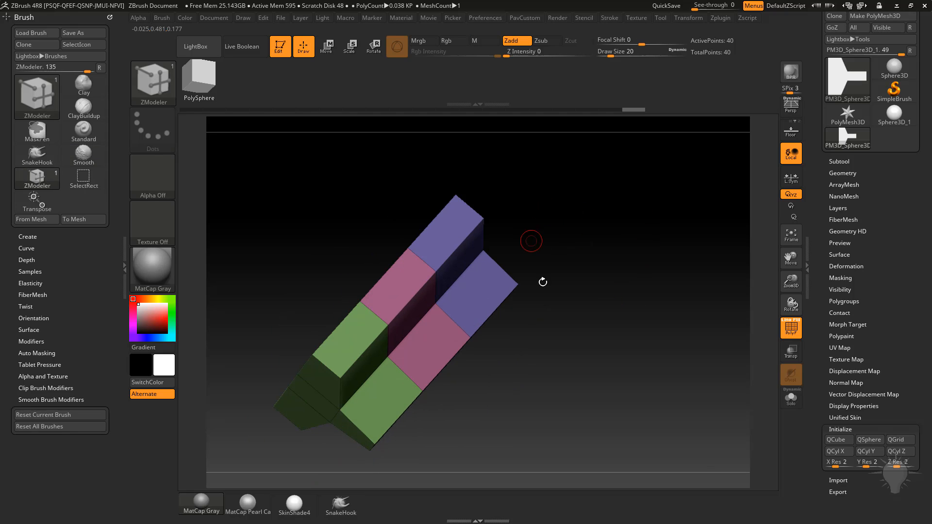
pyautogui.click(28, 236)
pyautogui.click(57, 249)
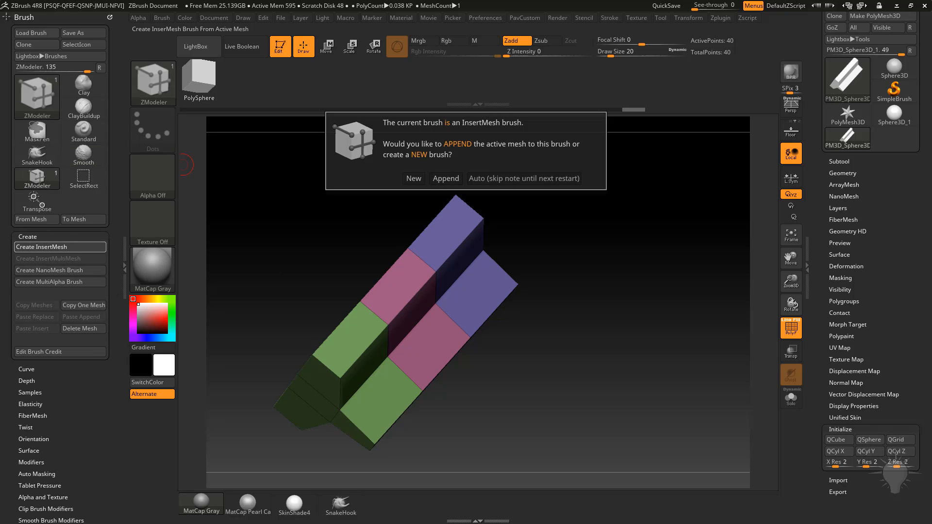
pyautogui.click(414, 178)
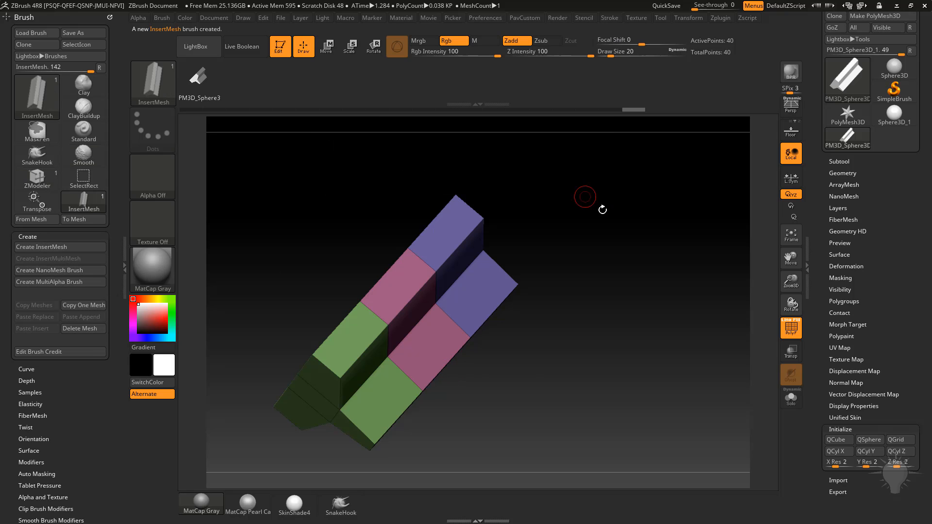
# Crease the block's sharp edges with the Geometry Crease command
pyautogui.moveTo(603, 209); pyautogui.dragTo(535, 234)
pyautogui.moveTo(596, 275); pyautogui.dragTo(601, 243)
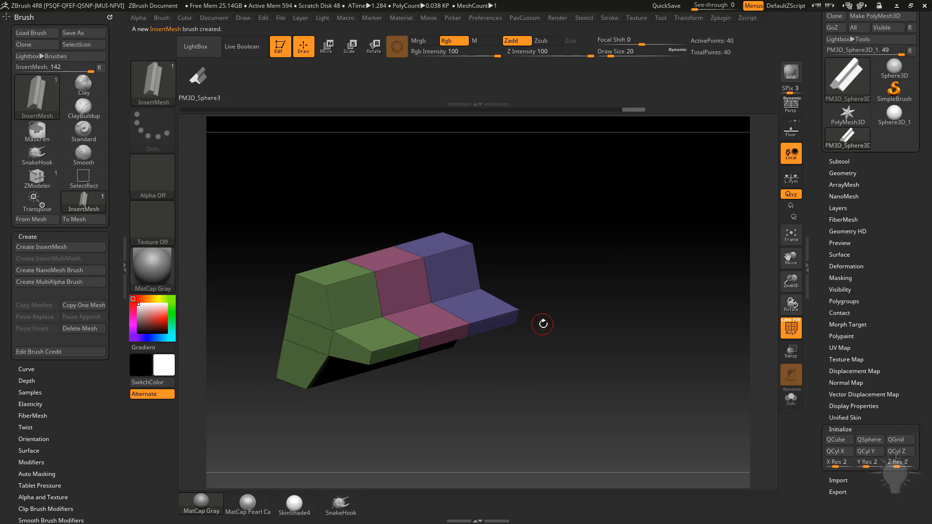
pyautogui.moveTo(586, 263)
pyautogui.keyDown('alt'); pyautogui.mouseDown()
pyautogui.moveTo(576, 268)
pyautogui.moveTo(613, 273)
pyautogui.mouseUp(); pyautogui.keyUp('alt')
pyautogui.keyDown('shift'); pyautogui.click(842, 173); pyautogui.keyUp('shift')
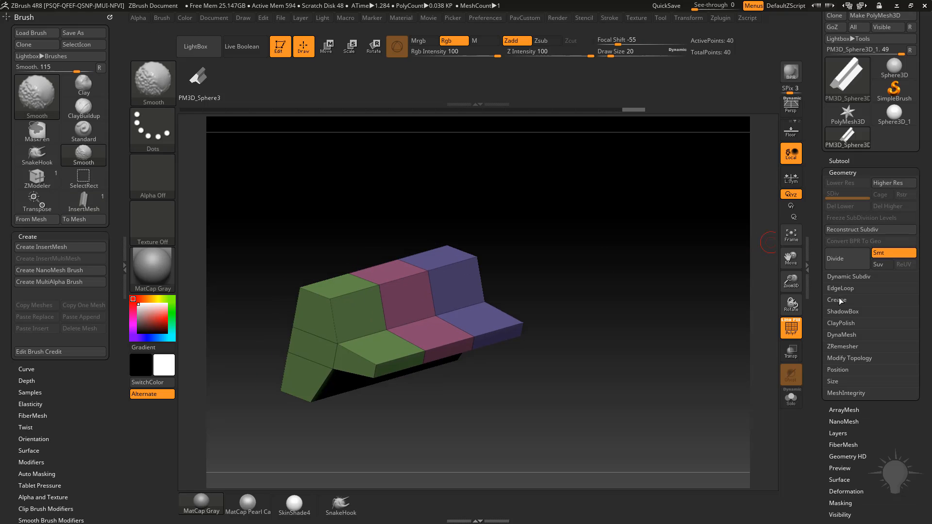
pyautogui.moveTo(853, 283)
pyautogui.mouseDown()
pyautogui.moveTo(845, 305)
pyautogui.moveTo(837, 284)
pyautogui.mouseUp()
pyautogui.click(836, 270)
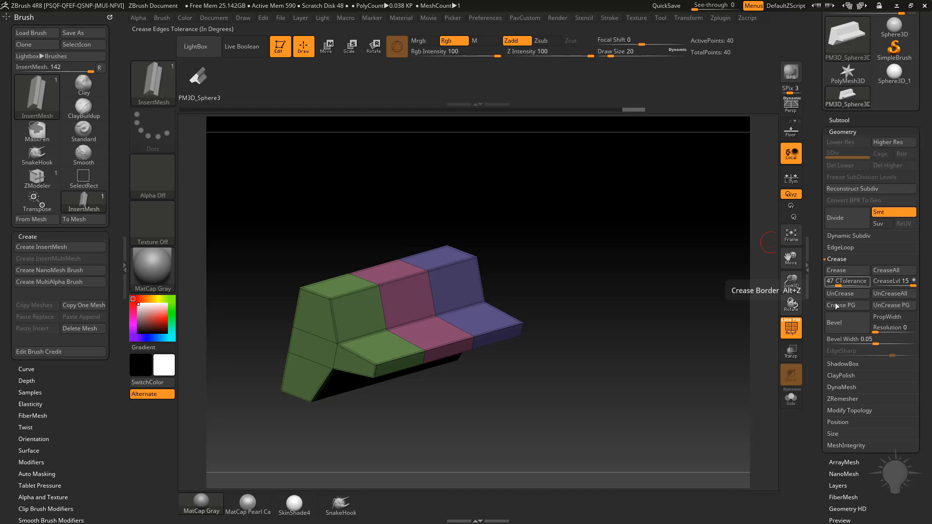
pyautogui.moveTo(616, 336); pyautogui.dragTo(662, 317)
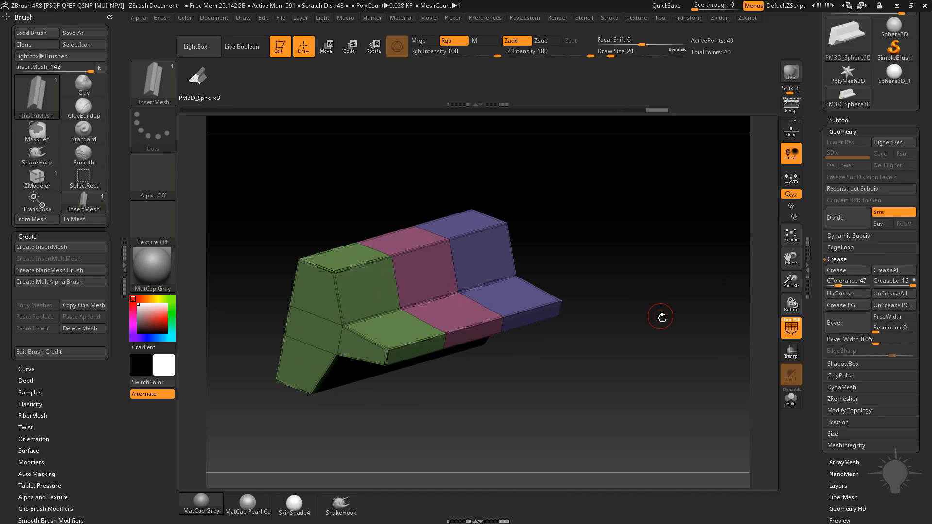
# Activate Dynamic Subdiv on the creased block and check the smoothed preview with the polyframe hidden
pyautogui.click(848, 236)
pyautogui.hotkey('shift', 'd')
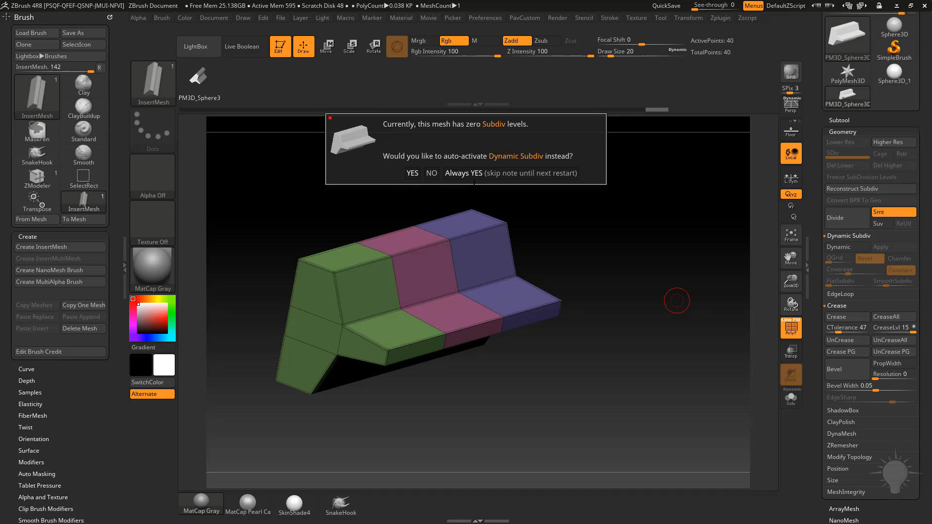
pyautogui.click(475, 176)
pyautogui.moveTo(643, 294)
pyautogui.mouseDown()
pyautogui.moveTo(674, 301)
pyautogui.moveTo(676, 318)
pyautogui.moveTo(552, 305)
pyautogui.moveTo(561, 171)
pyautogui.moveTo(539, 218)
pyautogui.moveTo(569, 233)
pyautogui.moveTo(613, 314)
pyautogui.mouseUp()
pyautogui.click(790, 329)
pyautogui.hotkey('shift', 'd')
pyautogui.press('d')
pyautogui.hotkey('shift', 'f')
# Set ZModeler's edge action to Crease with the Edge target and uncrease the long edges at the stem's tip and where it meets the crossbar
pyautogui.press('b')
pyautogui.press('z')
pyautogui.press('m')
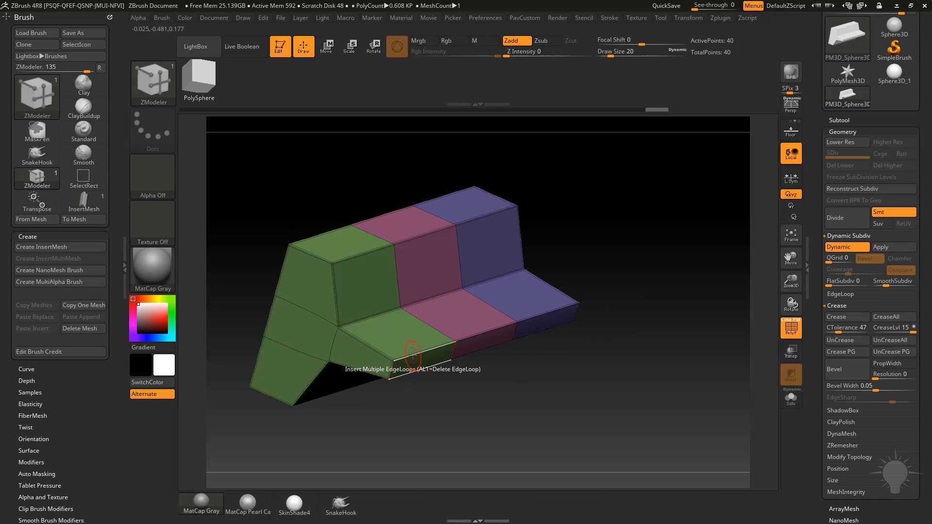
pyautogui.press('space')
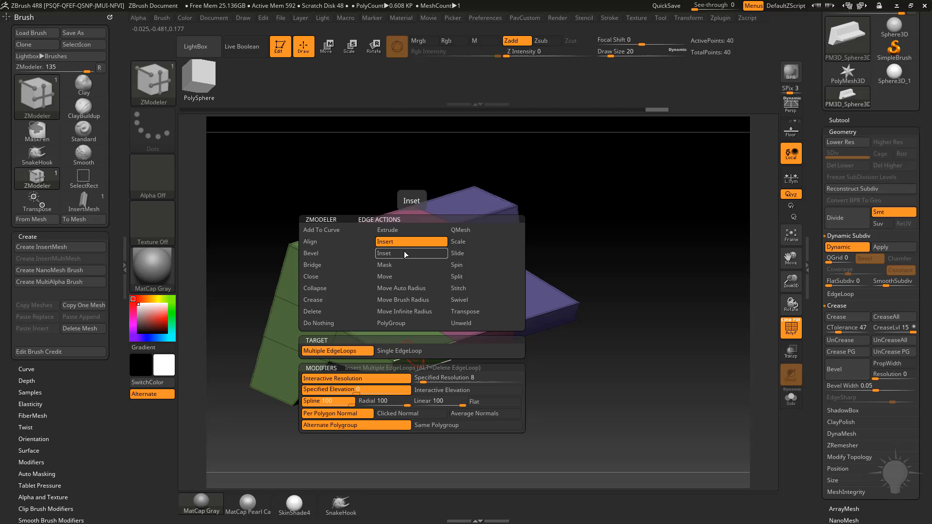
pyautogui.click(329, 301)
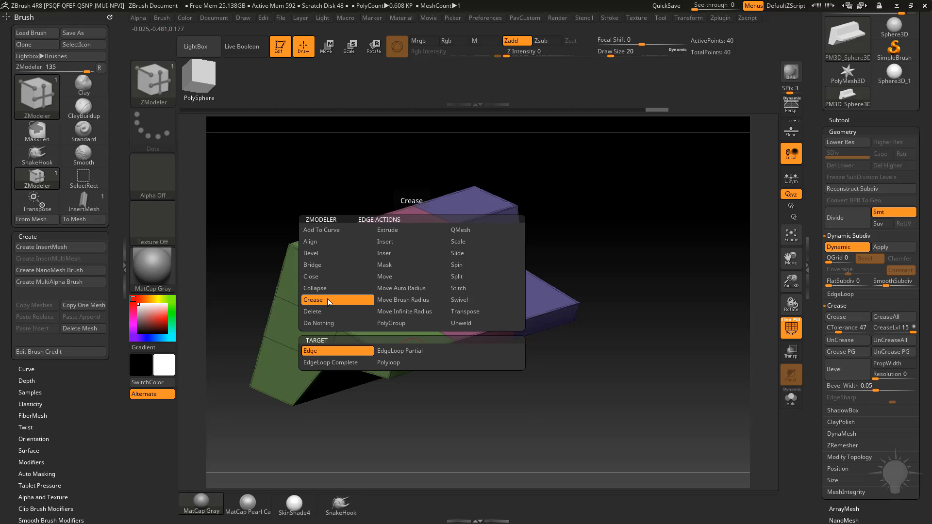
pyautogui.click(332, 353)
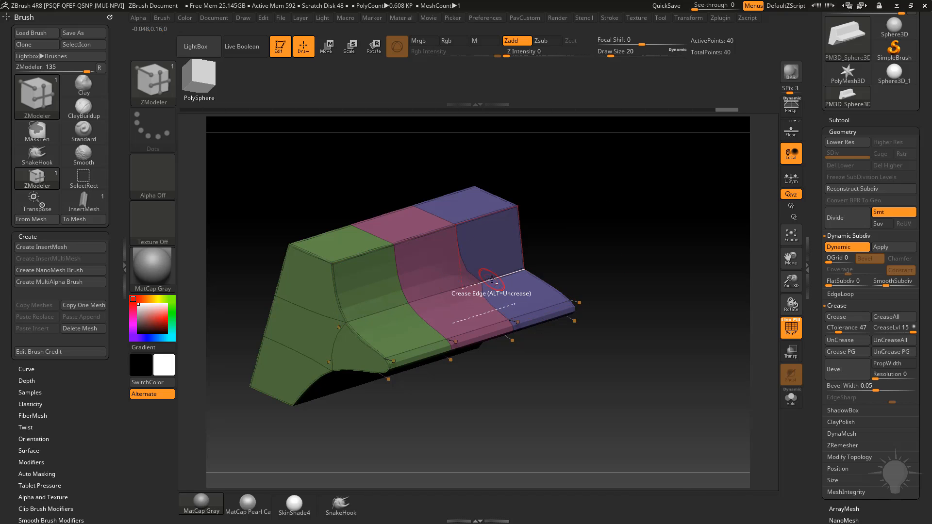
pyautogui.moveTo(621, 296); pyautogui.dragTo(662, 280)
pyautogui.hotkey('shift', 'f')
pyautogui.moveTo(767, 316); pyautogui.dragTo(249, 134)
pyautogui.moveTo(568, 277); pyautogui.dragTo(660, 272)
pyautogui.click(789, 328)
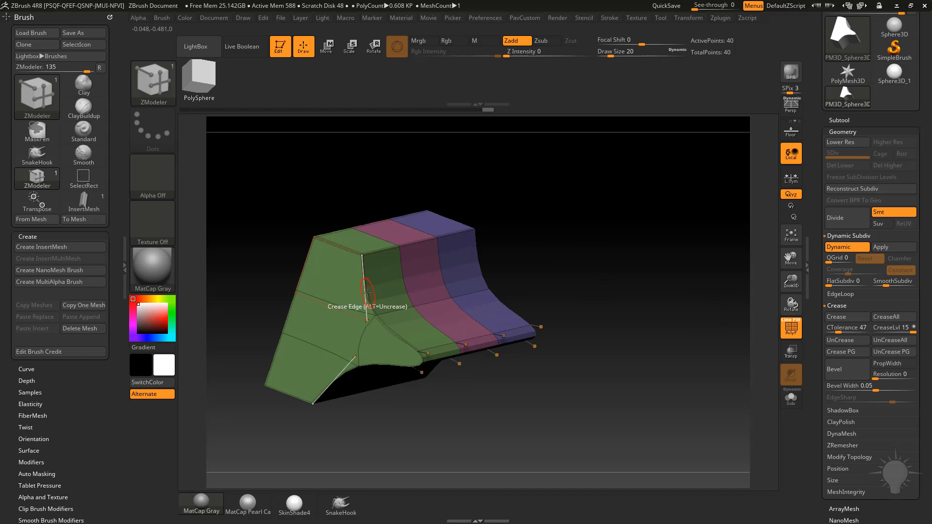
# Set the edge action to Insert Single EdgeLoop and add lengthwise loops to the crossbar's tapered sides and the stem
pyautogui.press('space')
pyautogui.click(366, 242)
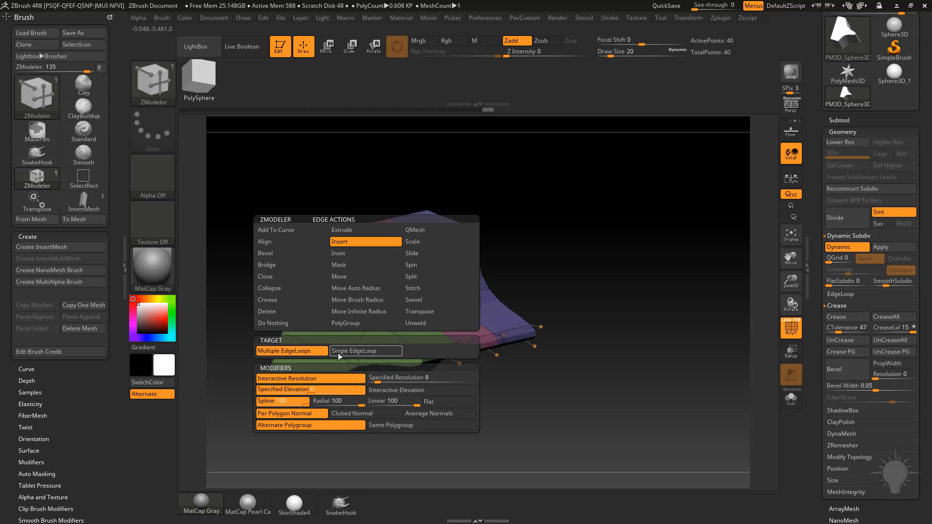
pyautogui.click(340, 354)
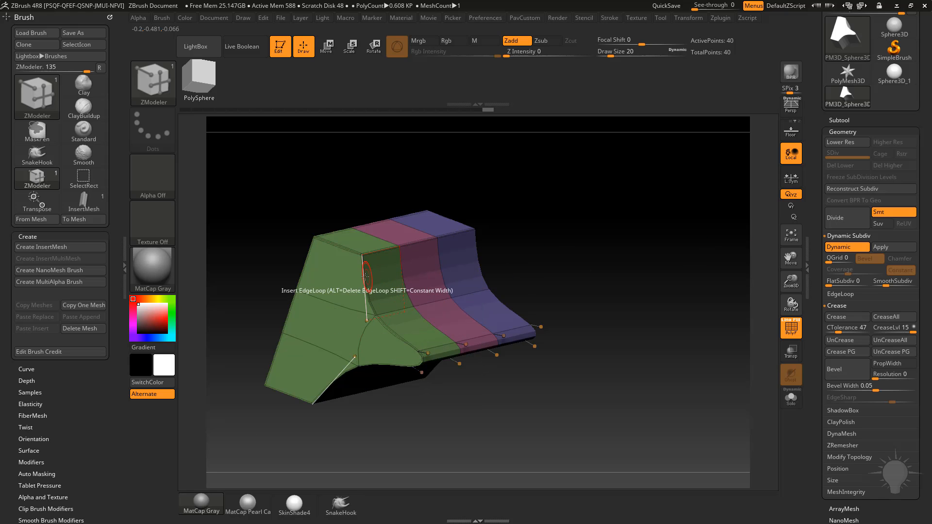
pyautogui.click(365, 277)
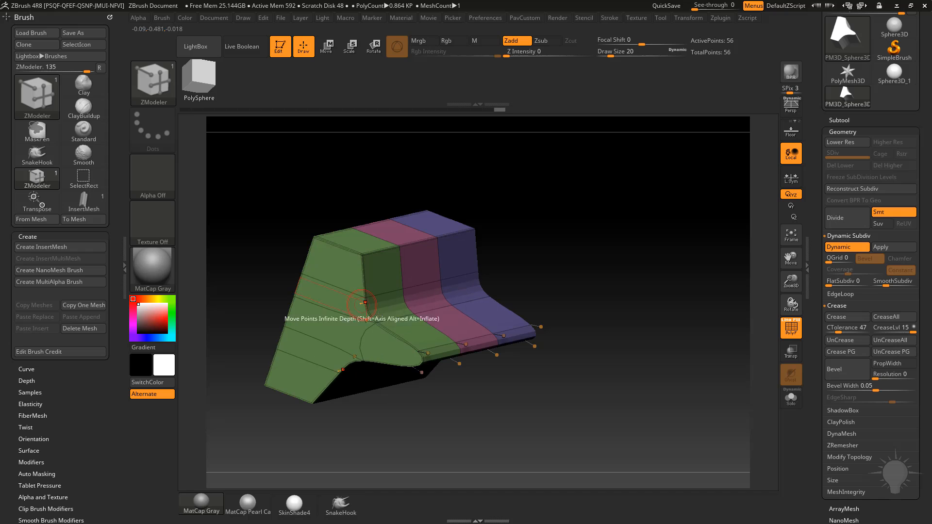
pyautogui.click(414, 354)
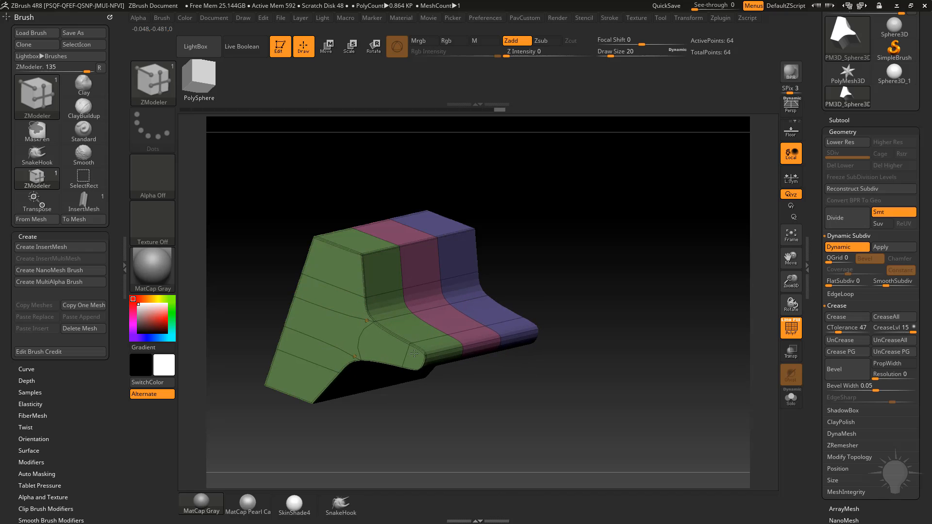
# Return the edge action to Crease and uncrease the long stem-side edges at the crossbar's outer ends
pyautogui.moveTo(625, 295); pyautogui.dragTo(589, 214)
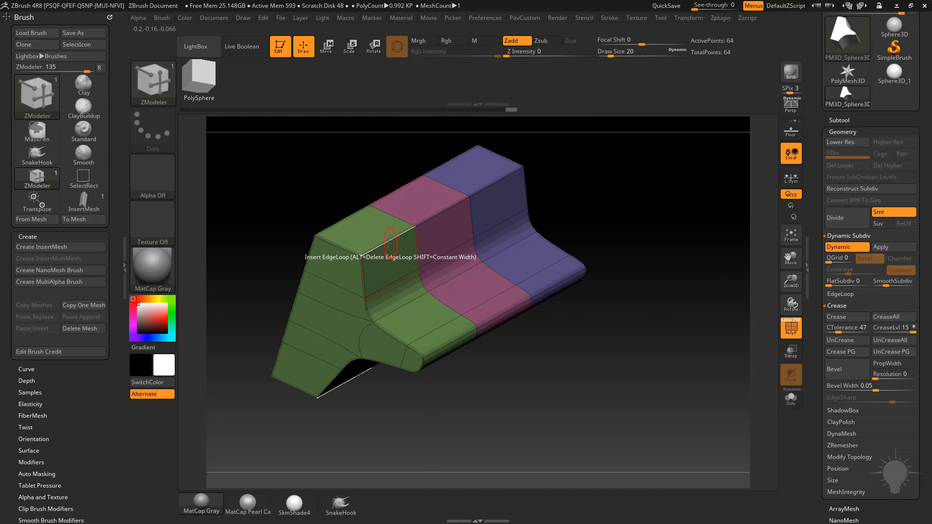
pyautogui.press('space')
pyautogui.click(291, 297)
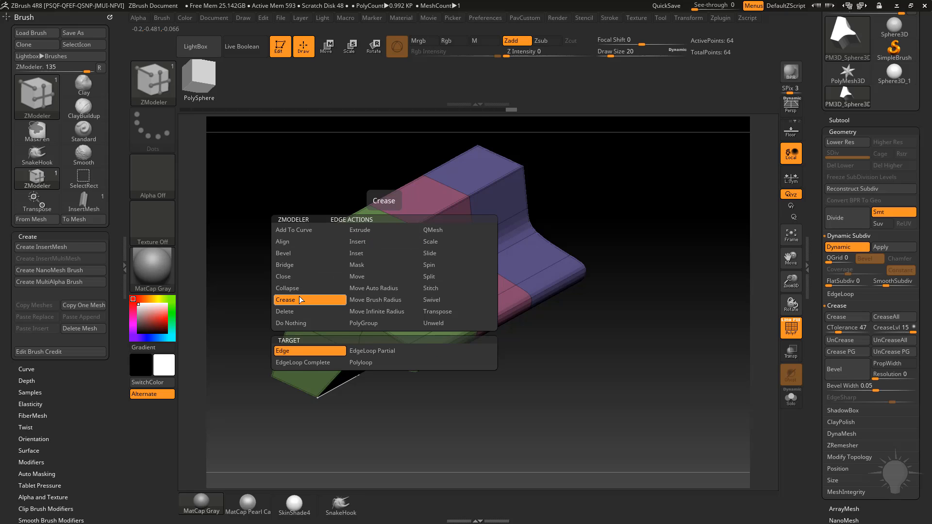
pyautogui.click(394, 237)
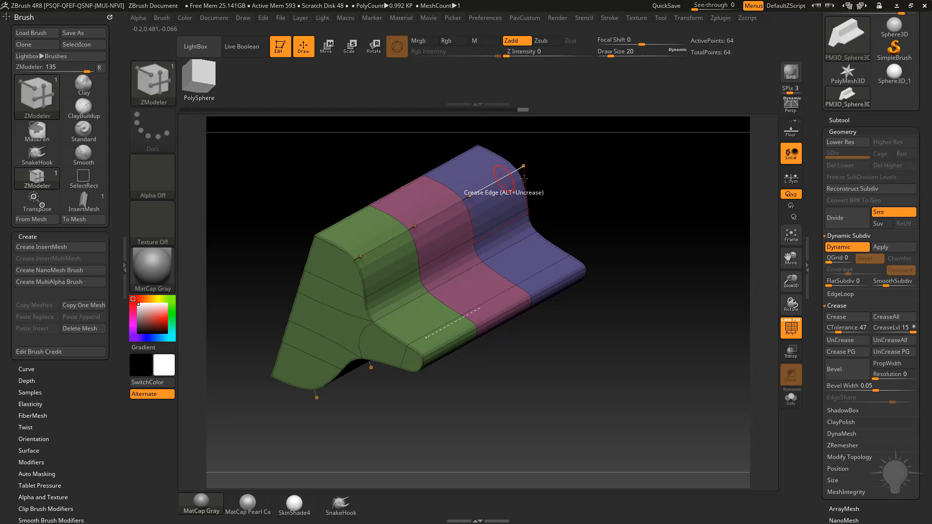
pyautogui.moveTo(645, 230); pyautogui.dragTo(645, 206)
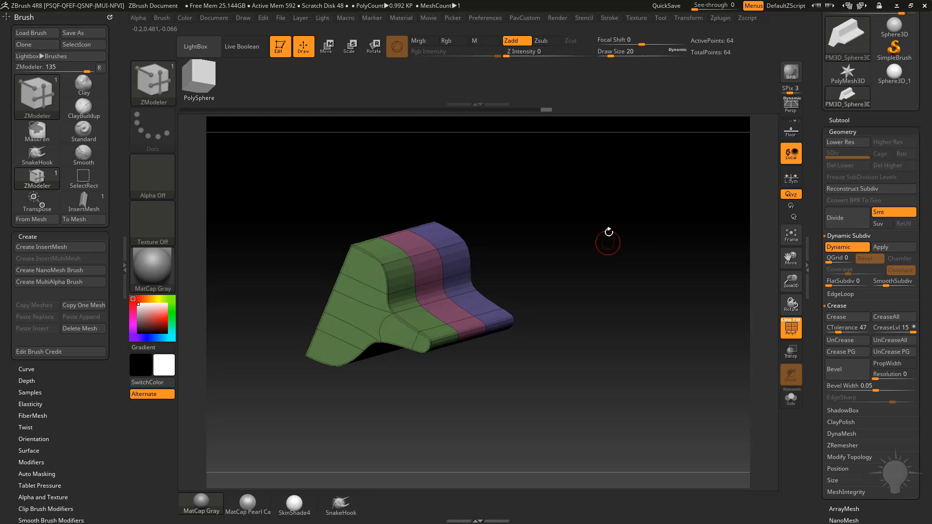
# Activate the InsertMesh brush, orient the block to a straight lengthwise view, and append it to the active InsertMesh brush
pyautogui.press('b')
pyautogui.click(476, 476)
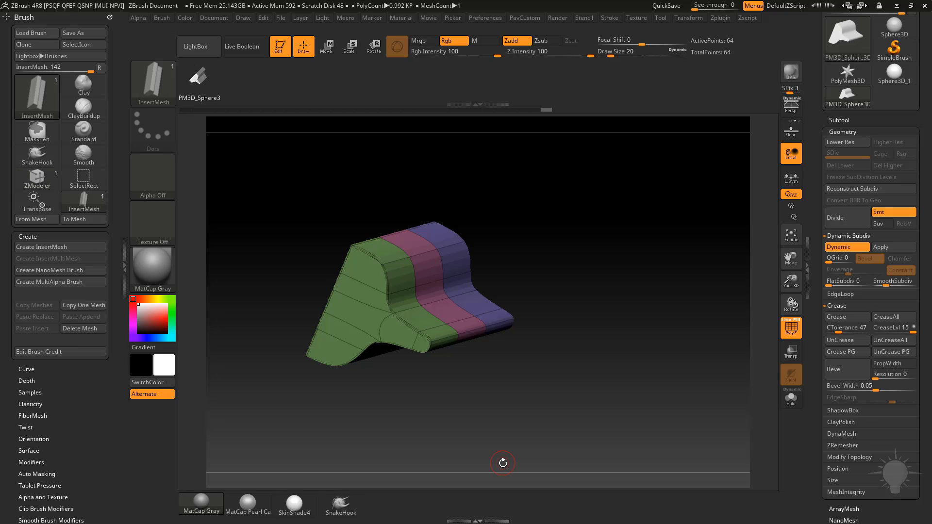
pyautogui.moveTo(550, 374); pyautogui.dragTo(672, 322)
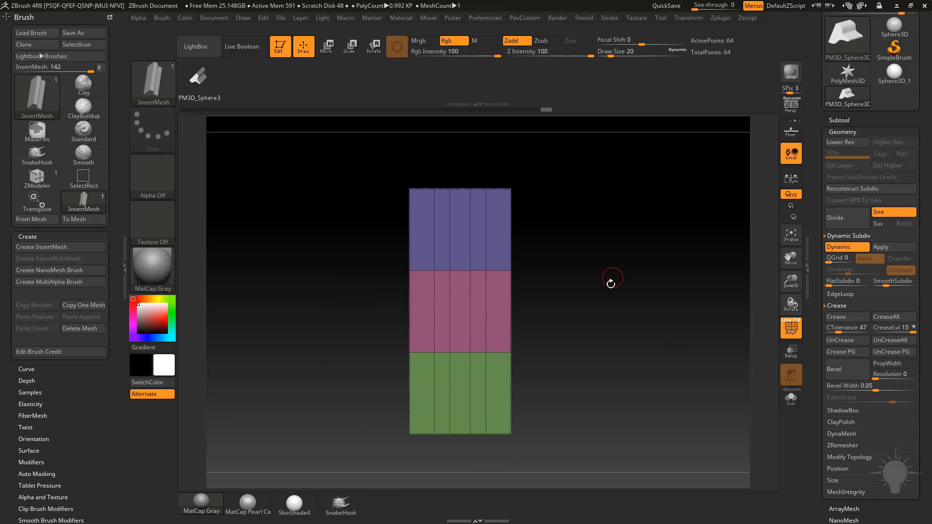
pyautogui.click(60, 247)
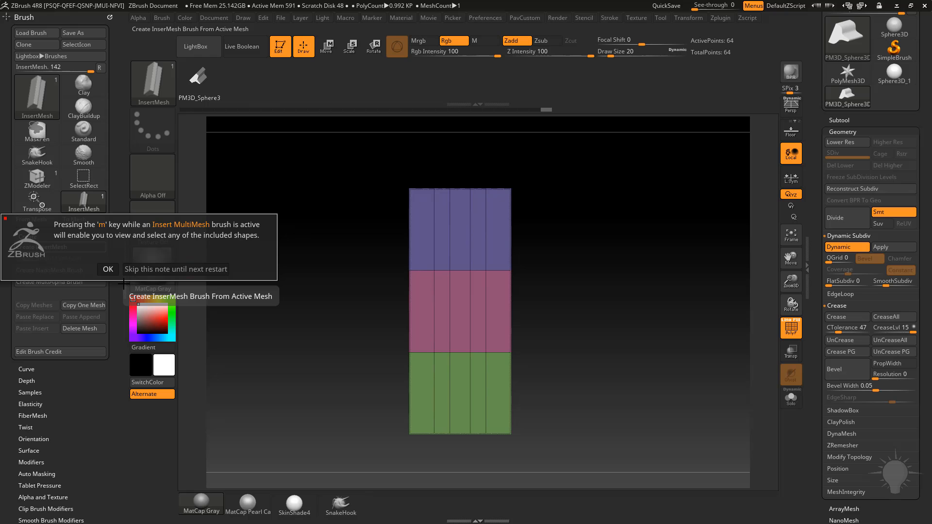
pyautogui.click(109, 270)
# Try inserting the appended mesh on the block's middle polygroup and undo the insertion
pyautogui.press('b')
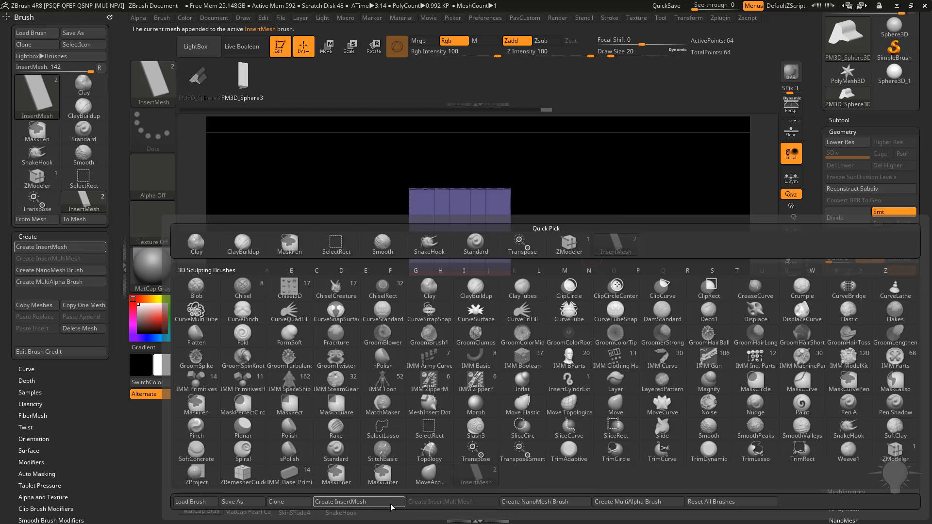
pyautogui.press('b')
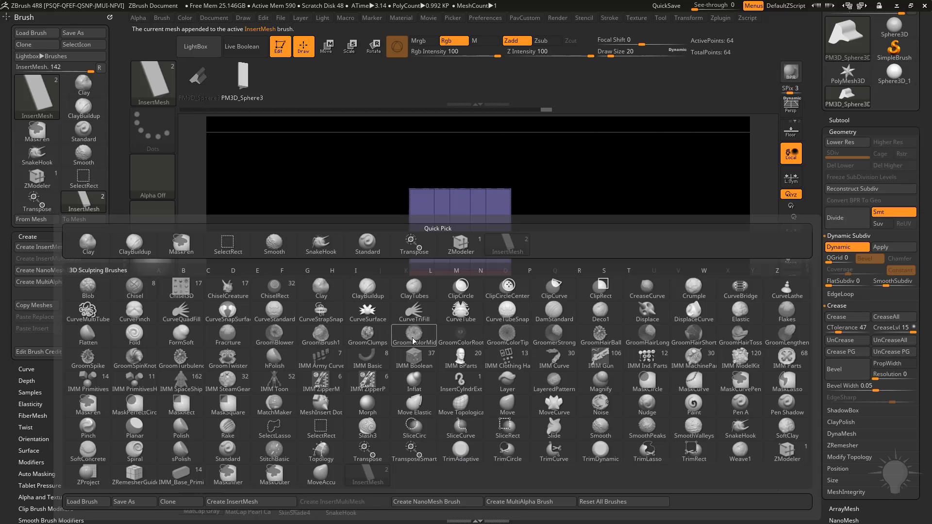
pyautogui.press('b')
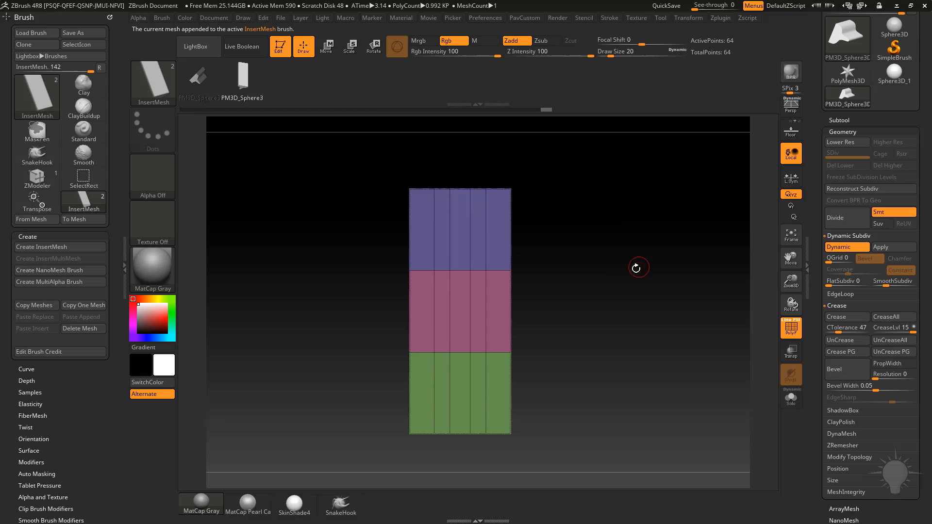
pyautogui.keyDown('alt'); pyautogui.moveTo(636, 268); pyautogui.dragTo(557, 296); pyautogui.keyUp('alt')
pyautogui.keyDown('alt'); pyautogui.moveTo(599, 263); pyautogui.dragTo(573, 268); pyautogui.keyUp('alt')
pyautogui.moveTo(420, 278); pyautogui.dragTo(459, 356)
pyautogui.press('ctrl')
pyautogui.hotkey('ctrl', 'z')
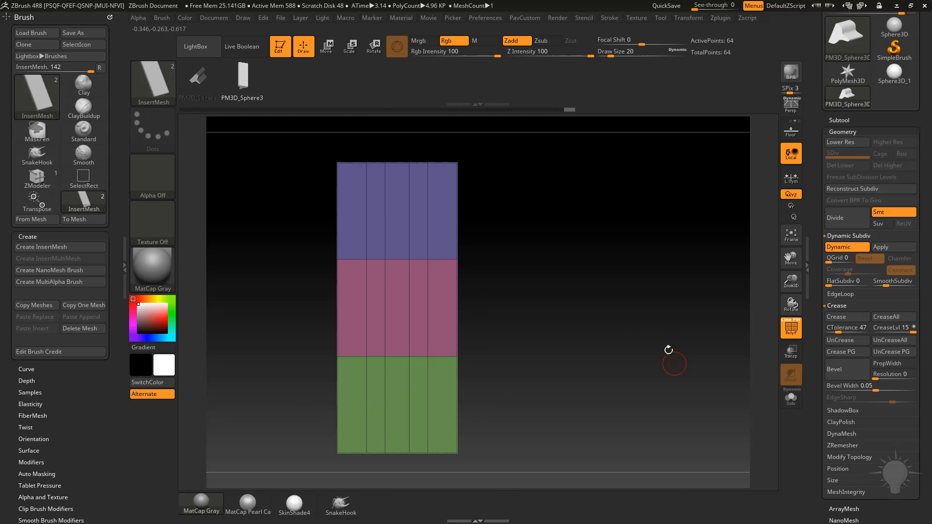
# Dock the Stroke palette and turn on Curve Mode for the InsertMesh brush
pyautogui.keyDown('alt'); pyautogui.moveTo(668, 349); pyautogui.dragTo(630, 348); pyautogui.keyUp('alt')
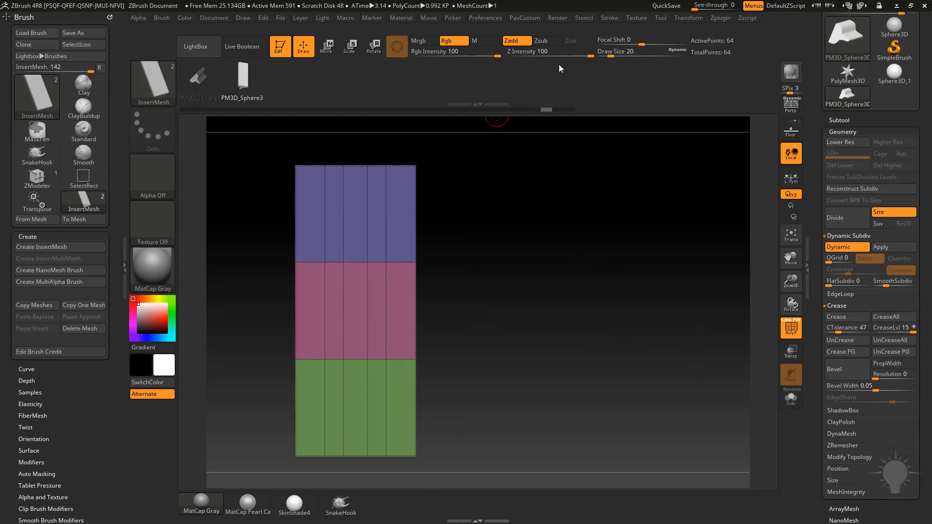
pyautogui.click(610, 20)
pyautogui.moveTo(603, 27); pyautogui.dragTo(39, 55)
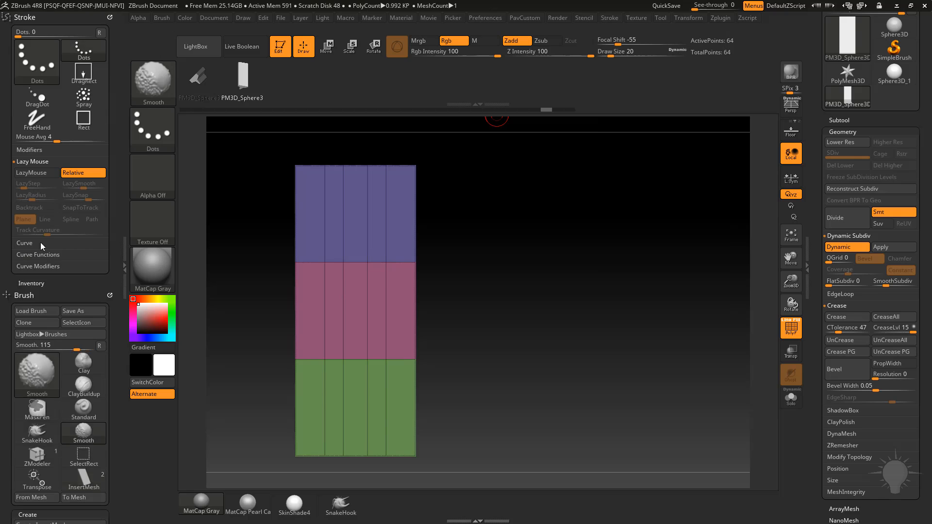
pyautogui.click(38, 259)
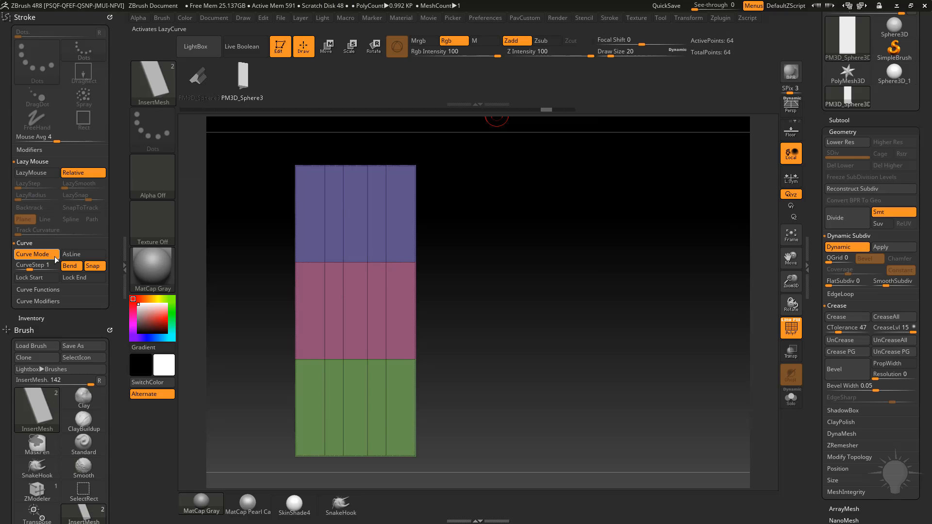
# Draw a wavy insert curve from the block's middle polygroup into the empty space and set the Draw Size to 35
pyautogui.keyDown('alt'); pyautogui.moveTo(499, 256); pyautogui.dragTo(464, 253); pyautogui.keyUp('alt')
pyautogui.moveTo(351, 302)
pyautogui.mouseDown()
pyautogui.moveTo(458, 298)
pyautogui.moveTo(591, 226)
pyautogui.mouseUp()
pyautogui.press('s')
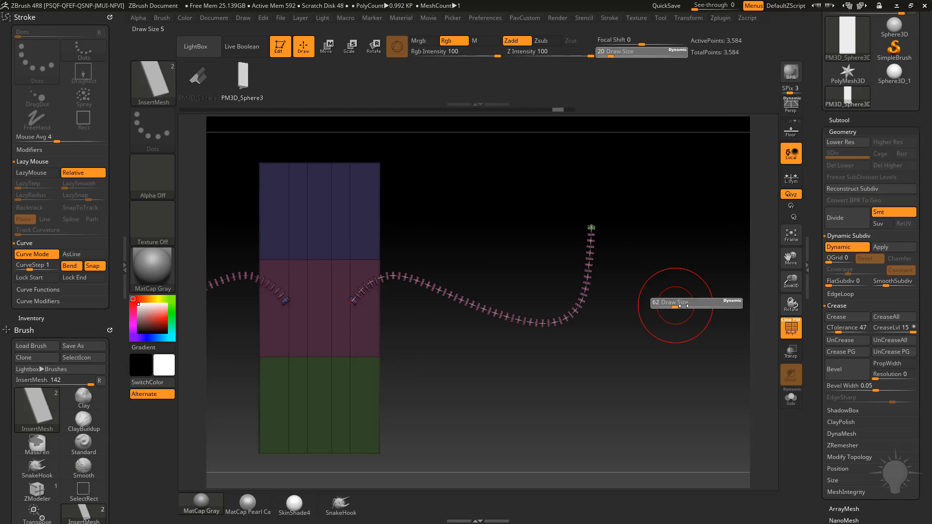
pyautogui.moveTo(675, 306)
pyautogui.keyDown('alt'); pyautogui.mouseDown()
pyautogui.moveTo(691, 350)
pyautogui.moveTo(661, 347)
pyautogui.mouseUp(); pyautogui.keyUp('alt')
pyautogui.press('s')
# Inspect the separate inserts along the curve and reduce the Draw Size to 12
pyautogui.moveTo(481, 364)
pyautogui.keyDown('alt'); pyautogui.mouseDown()
pyautogui.moveTo(501, 355)
pyautogui.moveTo(483, 380)
pyautogui.mouseUp(); pyautogui.keyUp('alt')
pyautogui.keyDown('alt'); pyautogui.moveTo(502, 391); pyautogui.dragTo(492, 382); pyautogui.keyUp('alt')
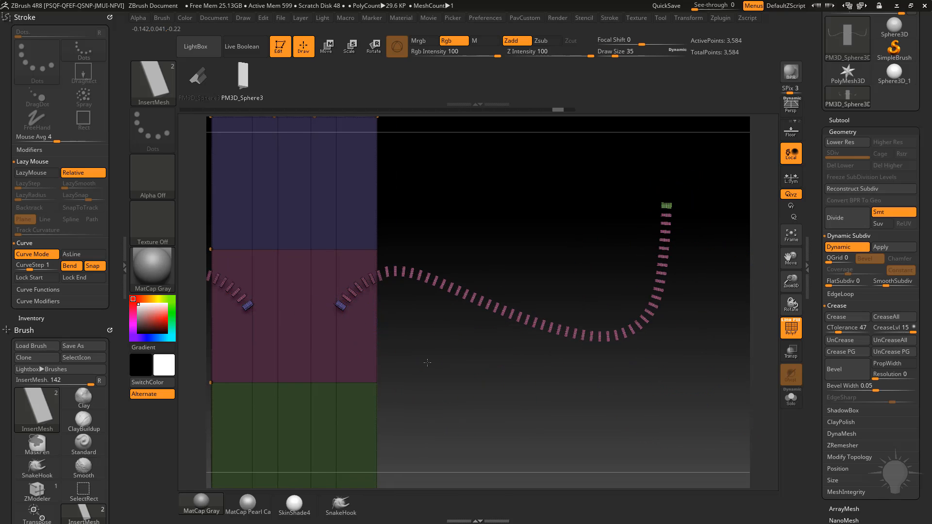
pyautogui.keyDown('alt'); pyautogui.moveTo(346, 311); pyautogui.dragTo(339, 212); pyautogui.keyUp('alt')
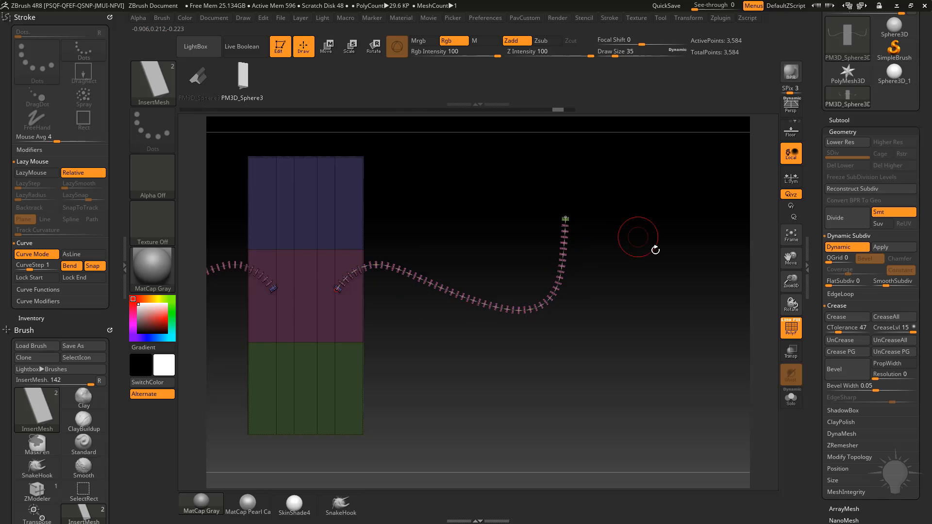
pyautogui.keyDown('alt'); pyautogui.moveTo(653, 250); pyautogui.dragTo(624, 306); pyautogui.keyUp('alt')
pyautogui.press('s')
pyautogui.moveTo(622, 272)
pyautogui.mouseDown()
pyautogui.moveTo(549, 266)
pyautogui.moveTo(561, 270)
pyautogui.mouseUp()
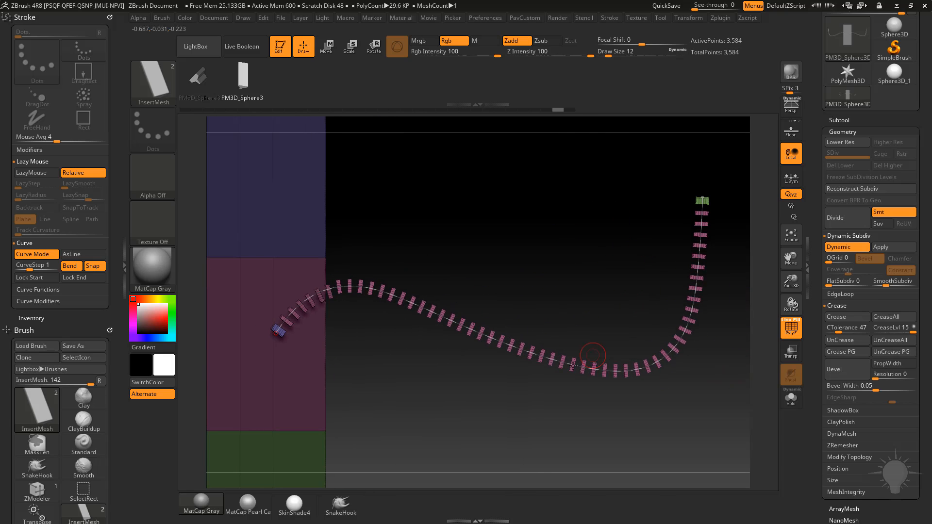
# Expand the stroke's Curve Functions and Curve Modifiers settings
pyautogui.keyDown('shift'); pyautogui.click(60, 291); pyautogui.keyUp('shift')
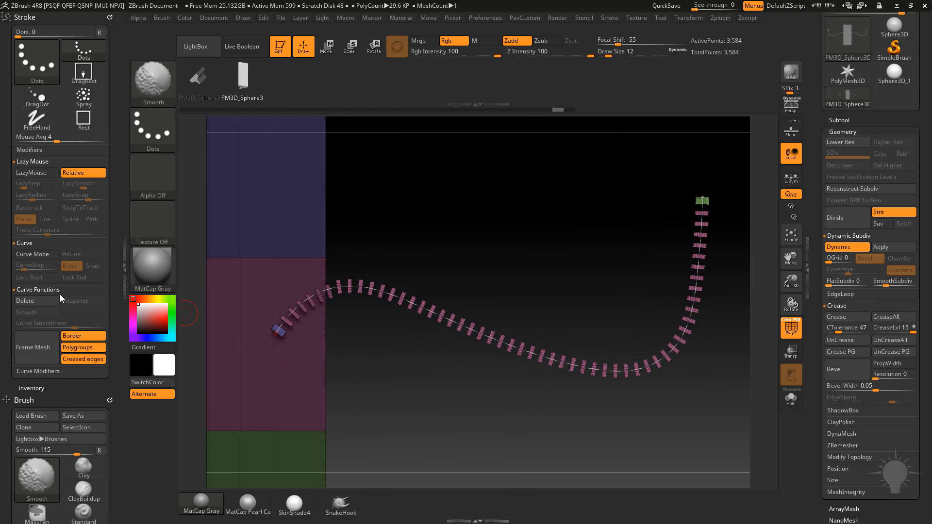
pyautogui.keyDown('shift'); pyautogui.click(49, 371); pyautogui.keyUp('shift')
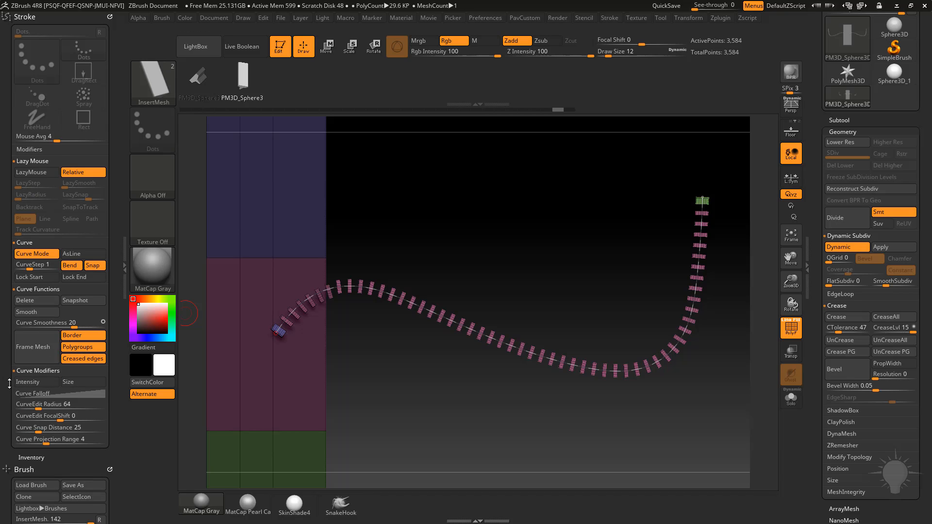
pyautogui.moveTo(13, 447)
pyautogui.mouseDown()
pyautogui.moveTo(13, 329)
pyautogui.moveTo(40, 311)
pyautogui.mouseUp()
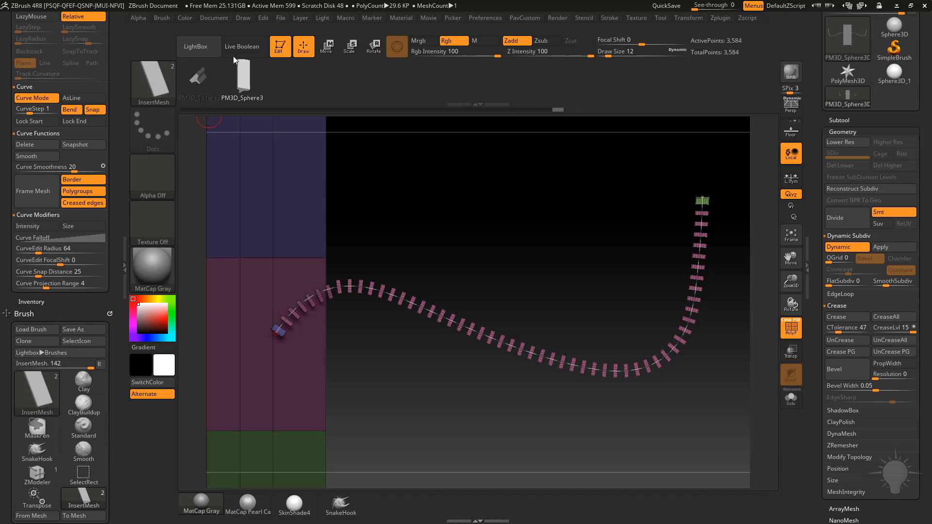
pyautogui.moveTo(110, 312)
pyautogui.mouseDown()
pyautogui.moveTo(168, 45)
pyautogui.moveTo(133, 256)
pyautogui.moveTo(34, 339)
pyautogui.mouseUp()
# Turn on Tri Parts and Weld Points for the brush, update the drawn curve, and pull its free end back toward the block
pyautogui.moveTo(165, 20)
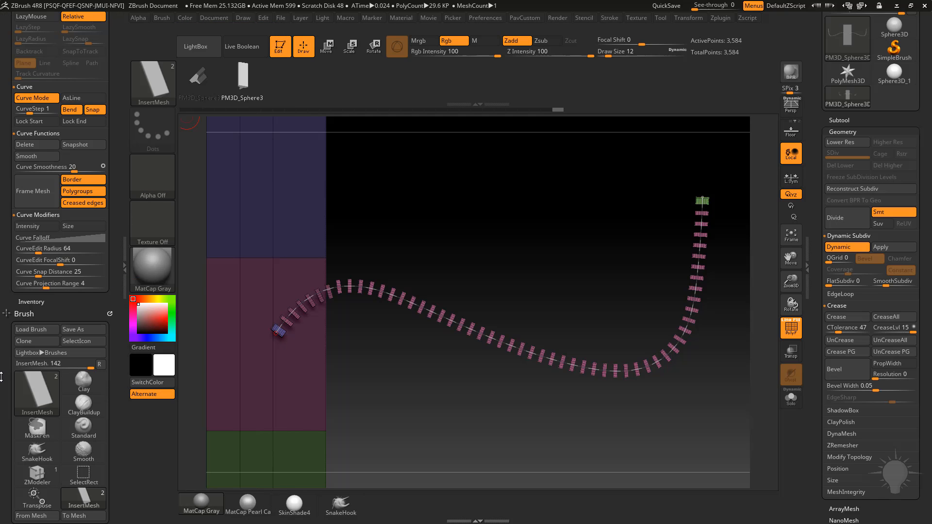
pyautogui.moveTo(1, 376); pyautogui.dragTo(1, 254)
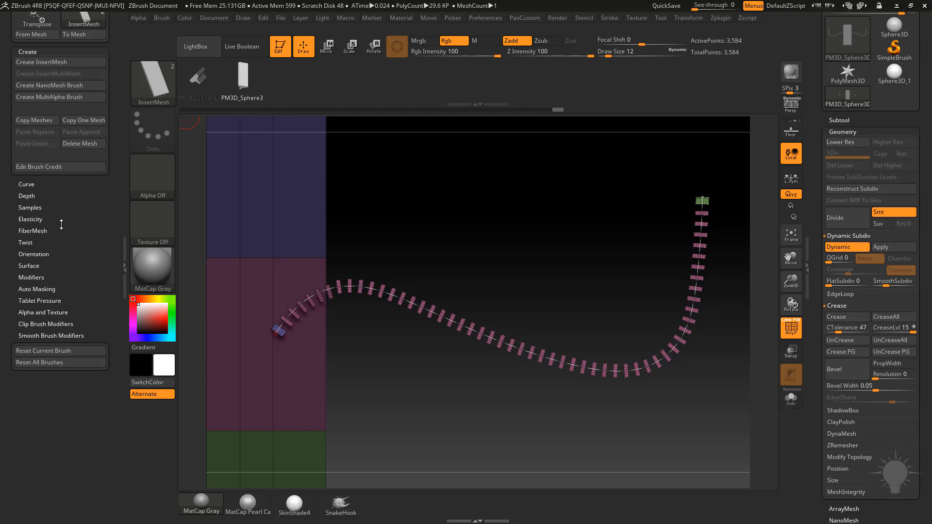
pyautogui.click(60, 277)
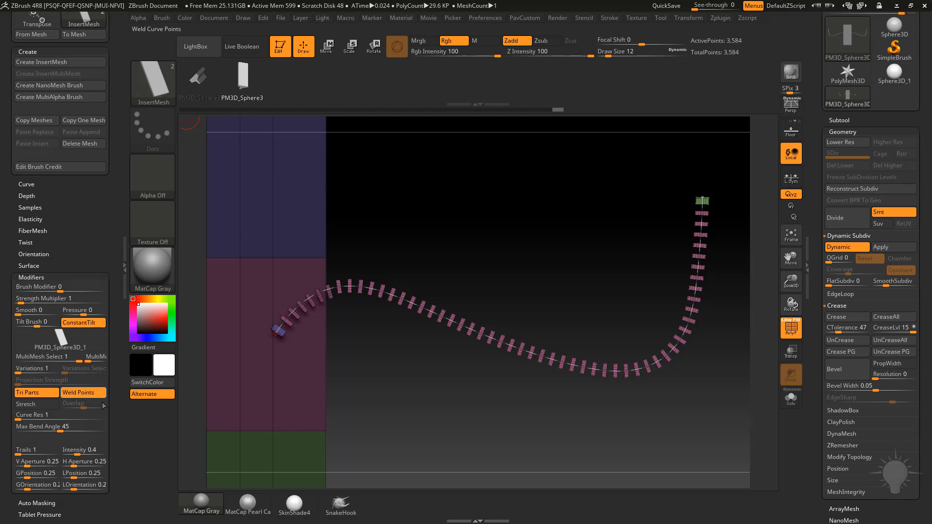
pyautogui.click(451, 320)
pyautogui.keyDown('alt'); pyautogui.moveTo(587, 229); pyautogui.dragTo(561, 260); pyautogui.keyUp('alt')
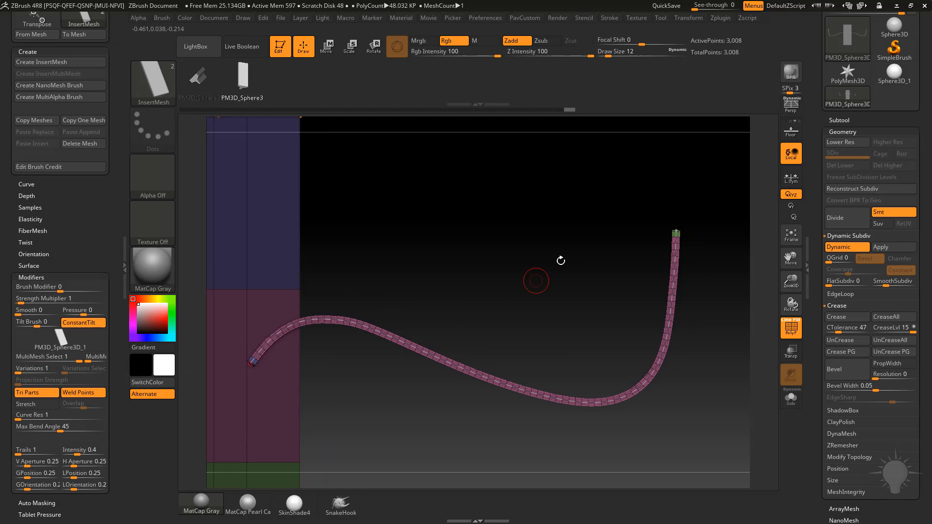
pyautogui.moveTo(676, 232); pyautogui.dragTo(430, 227)
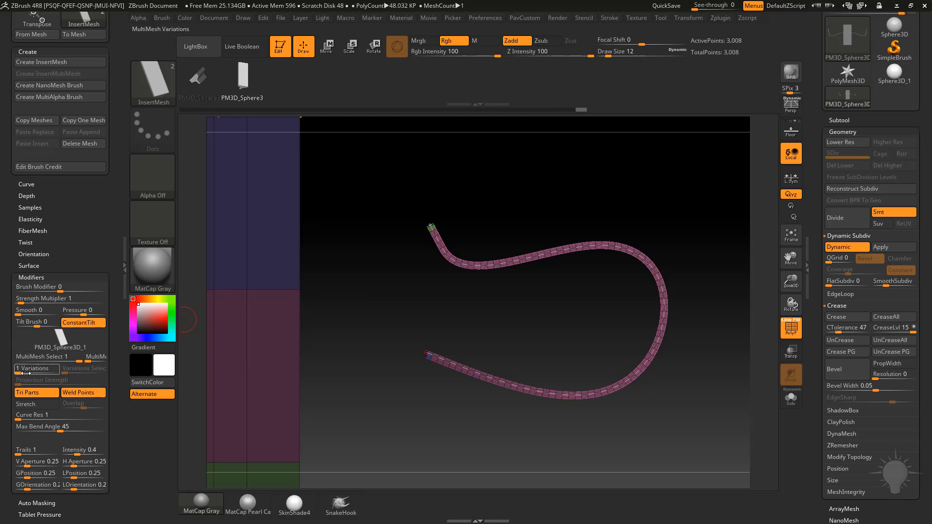
# Set the brush's Curve Res to 2 and turn on Stretch
pyautogui.moveTo(19, 418); pyautogui.dragTo(22, 418)
pyautogui.click(30, 404)
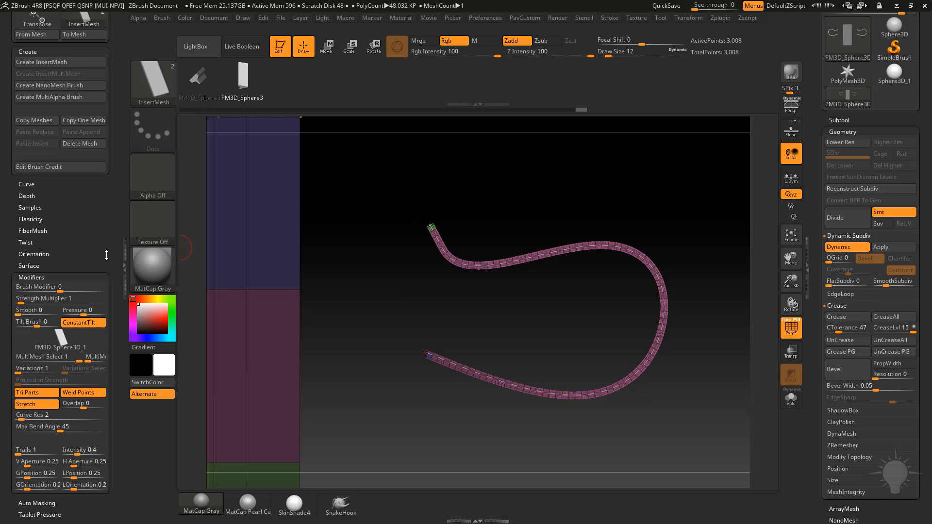
pyautogui.scroll(10, 108, 281)
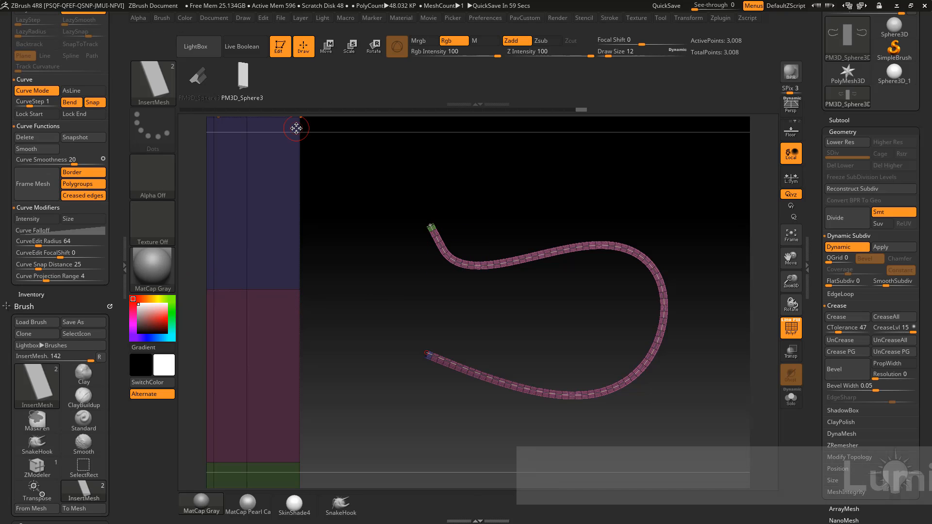
pyautogui.scroll(-2, 118, 192)
pyautogui.moveTo(119, 192); pyautogui.dragTo(114, 336)
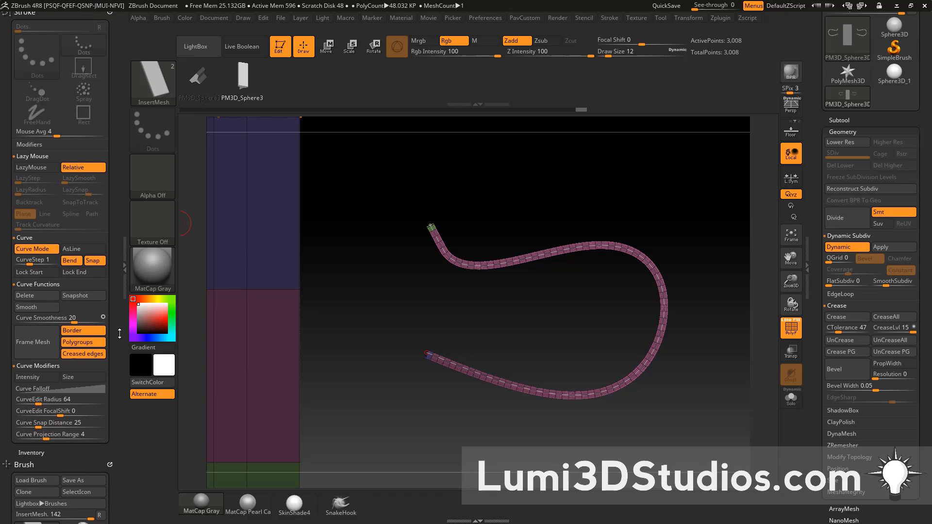